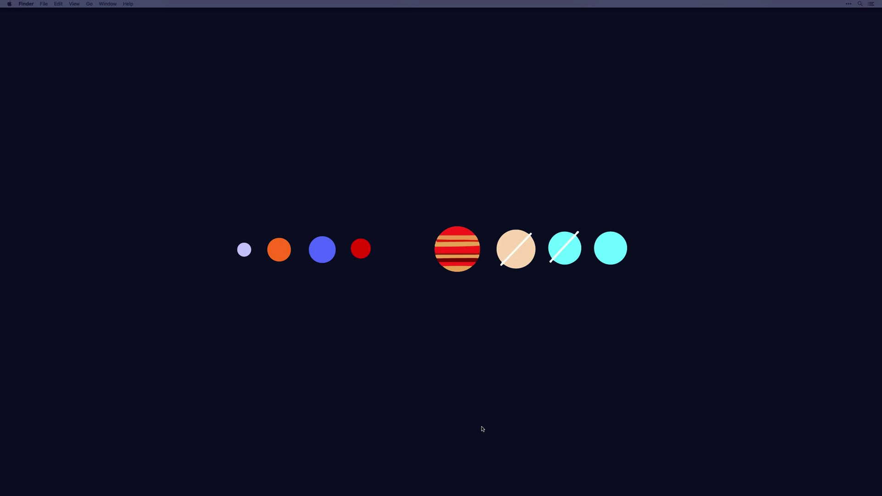
# Step: Launch the Spirit app by searching 'spirit' in Spotlight
pyautogui.write('spirit')
pyautogui.press('Return')
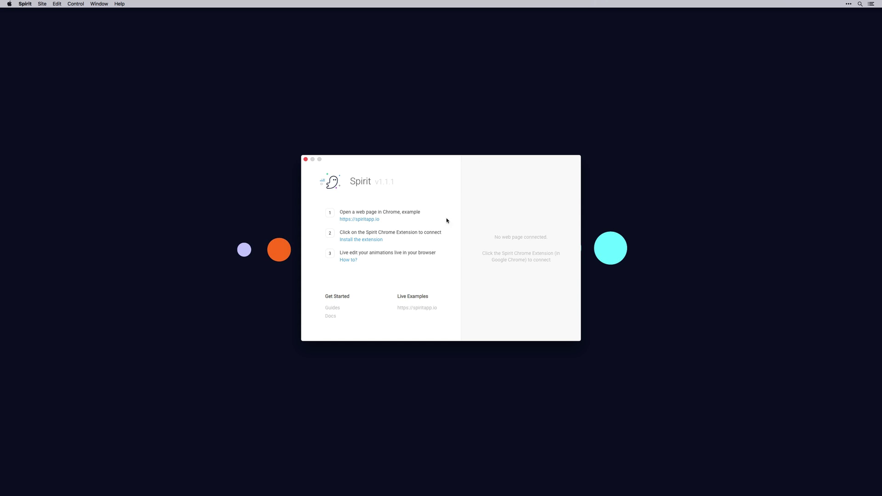
# Step: Install the Spirit extension from the Chrome Web Store, then close the store tab
pyautogui.click(354, 241)
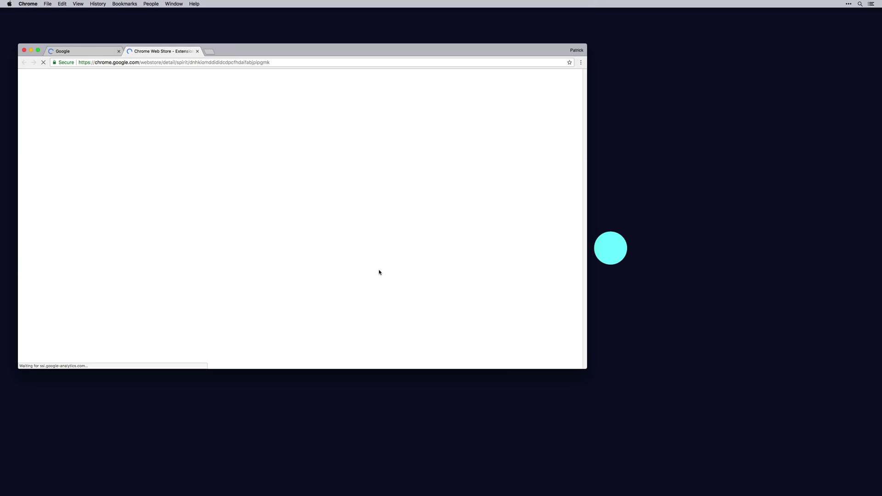
pyautogui.click(432, 120)
pyautogui.click(353, 121)
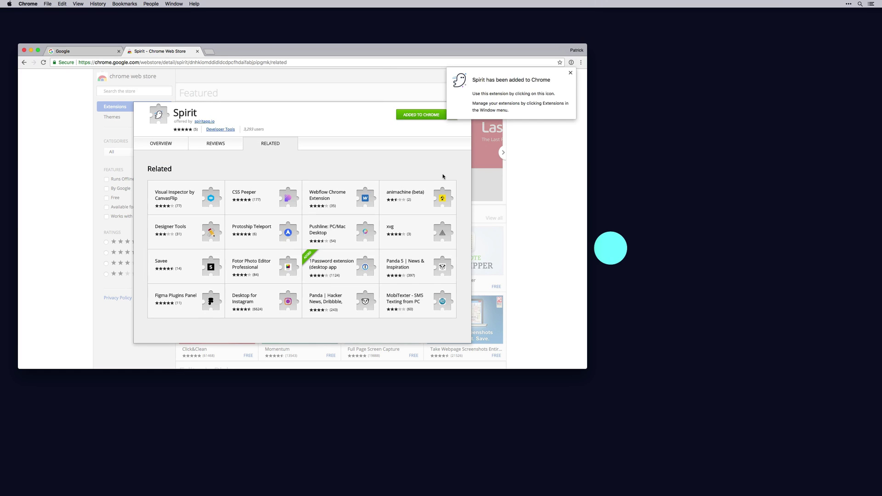
pyautogui.press('super+w')
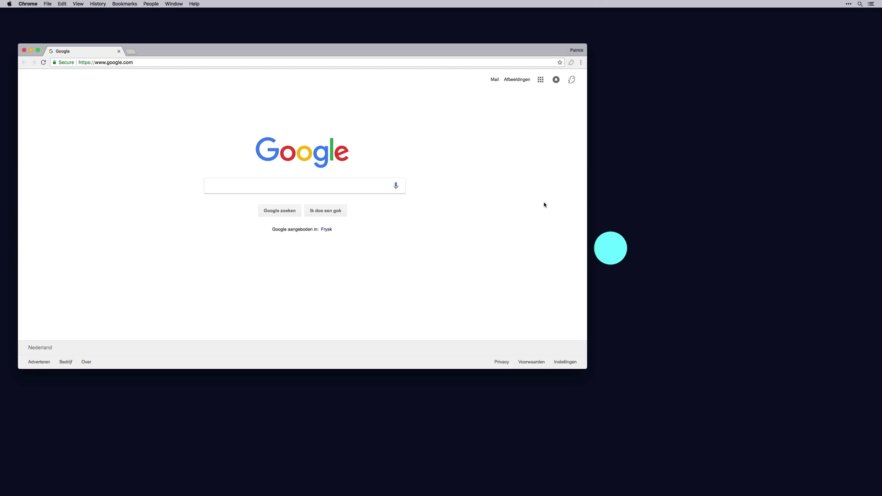
# Step: Load medium.com in Chrome
pyautogui.press('super+l')
pyautogui.write('medium.com')
pyautogui.press('Return')
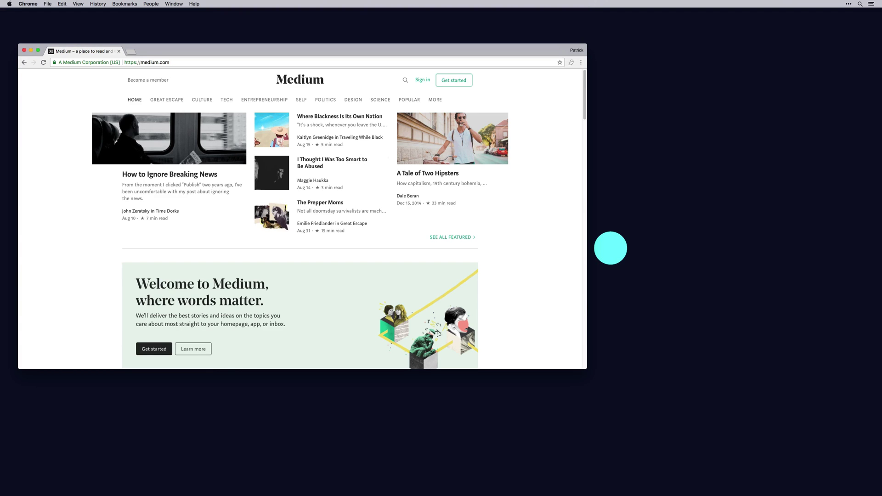
# Step: Place Chrome and Spirit side by side and connect the Medium page to Spirit
pyautogui.moveTo(585, 368); pyautogui.dragTo(323, 413)
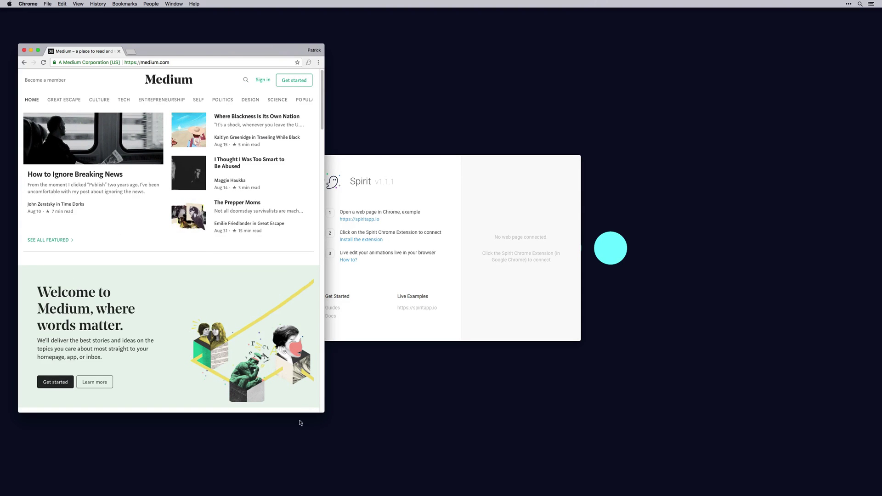
pyautogui.moveTo(323, 412); pyautogui.dragTo(333, 440)
pyautogui.moveTo(402, 189); pyautogui.dragTo(543, 147)
pyautogui.click(320, 62)
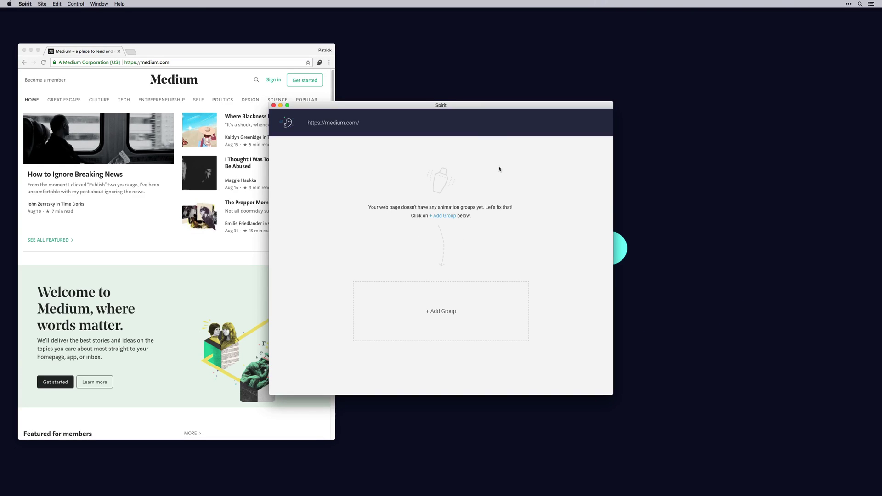
# Step: Start a new group named 'test' and begin picking its elements from the webpage
pyautogui.moveTo(464, 106); pyautogui.dragTo(594, 81)
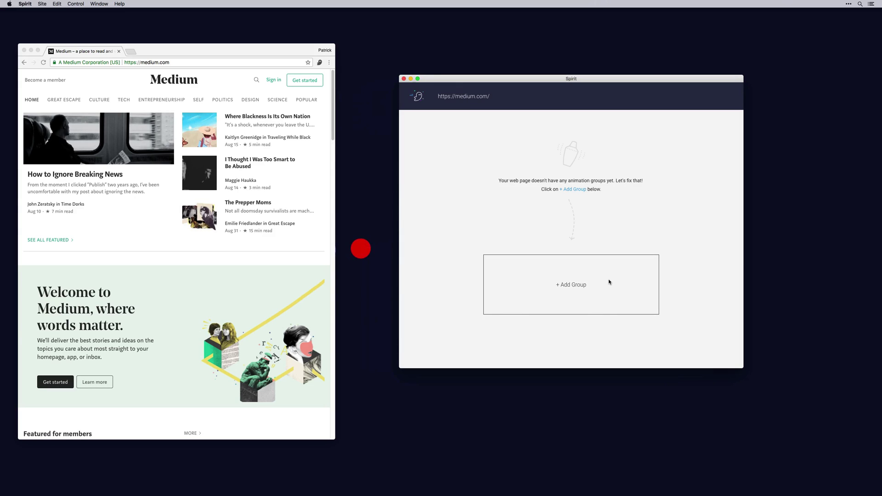
pyautogui.click(615, 299)
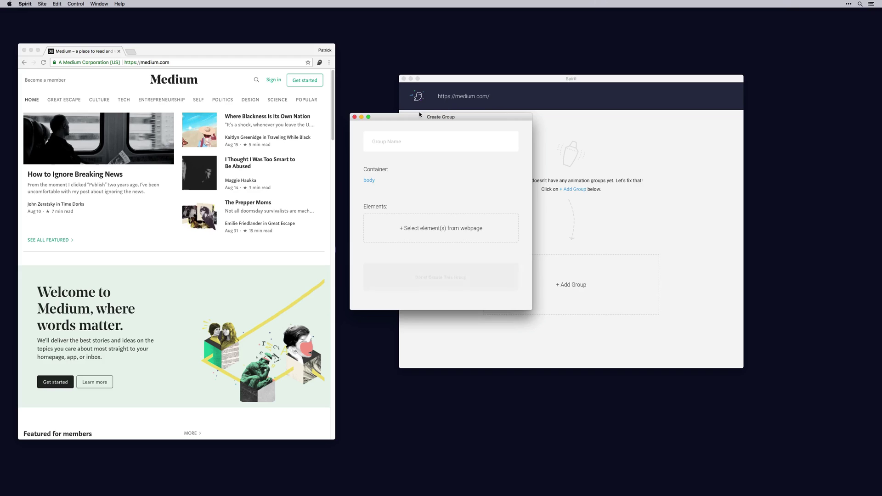
pyautogui.click(408, 138)
pyautogui.write('test')
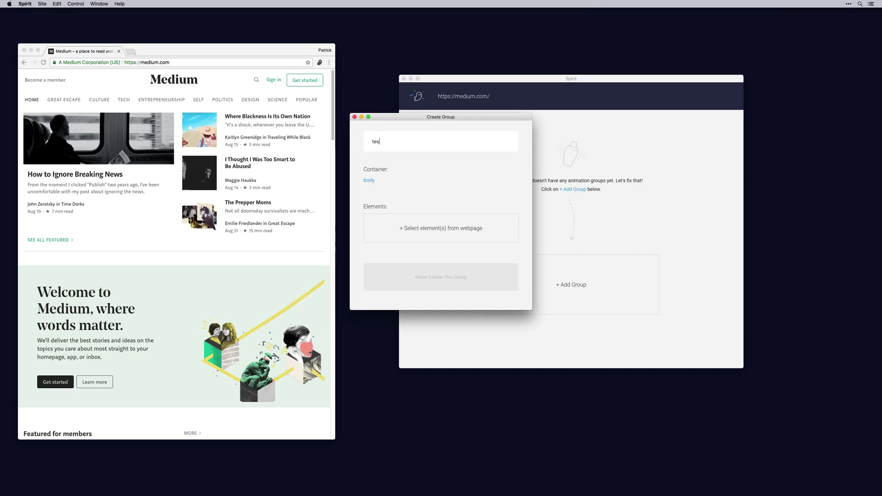
pyautogui.click(412, 225)
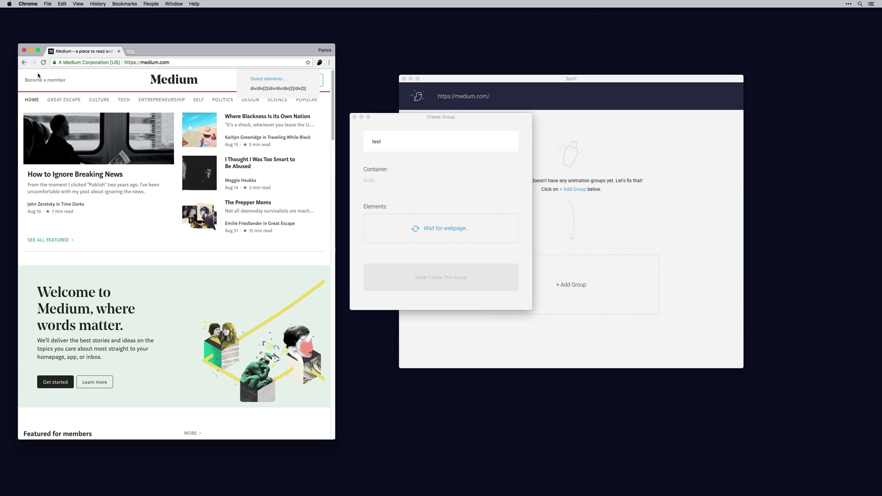
# Step: Add the hovered header element and the featured stories block to the test group
pyautogui.moveTo(334, 445); pyautogui.dragTo(382, 469)
pyautogui.moveTo(456, 120); pyautogui.dragTo(646, 172)
pyautogui.click(182, 54)
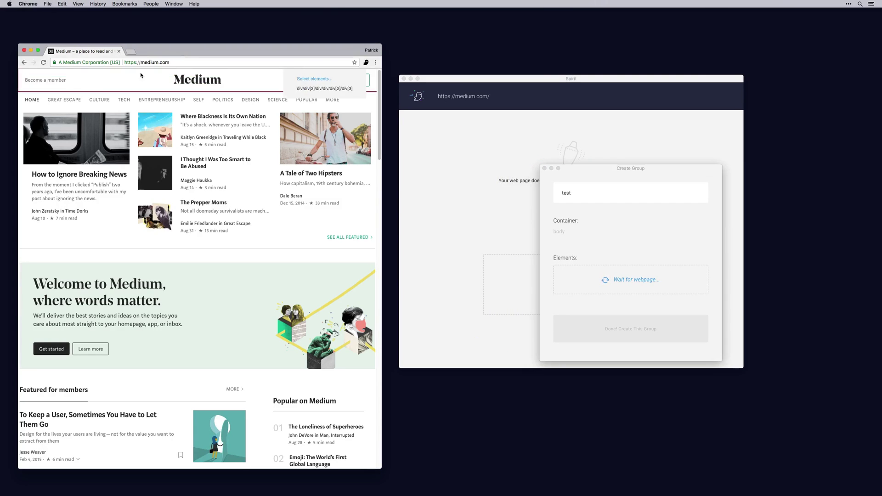
pyautogui.click(25, 76)
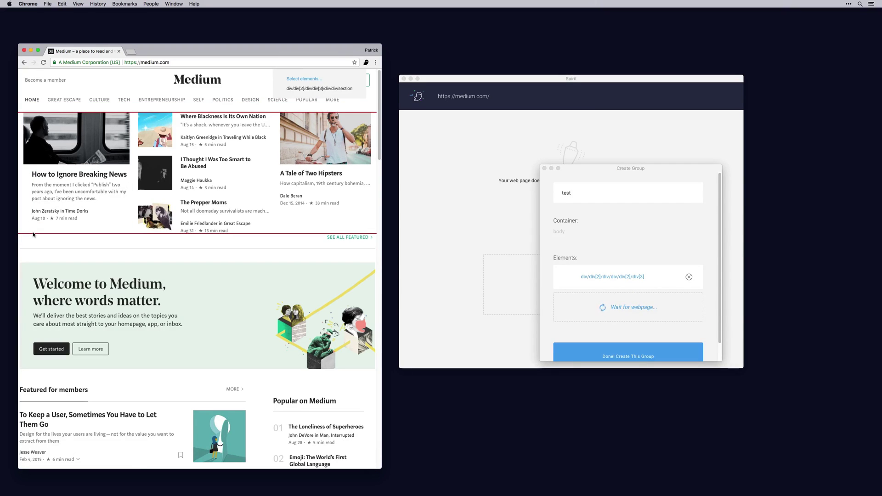
pyautogui.click(33, 234)
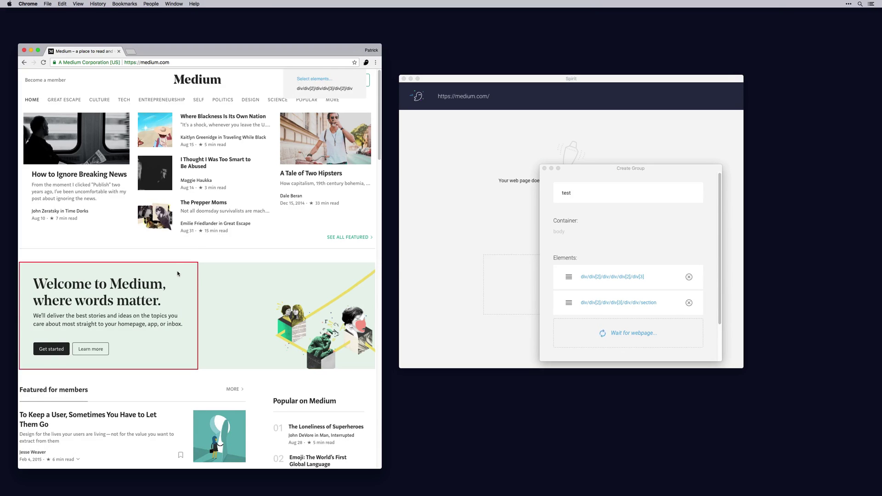
pyautogui.press('super+alt+i')
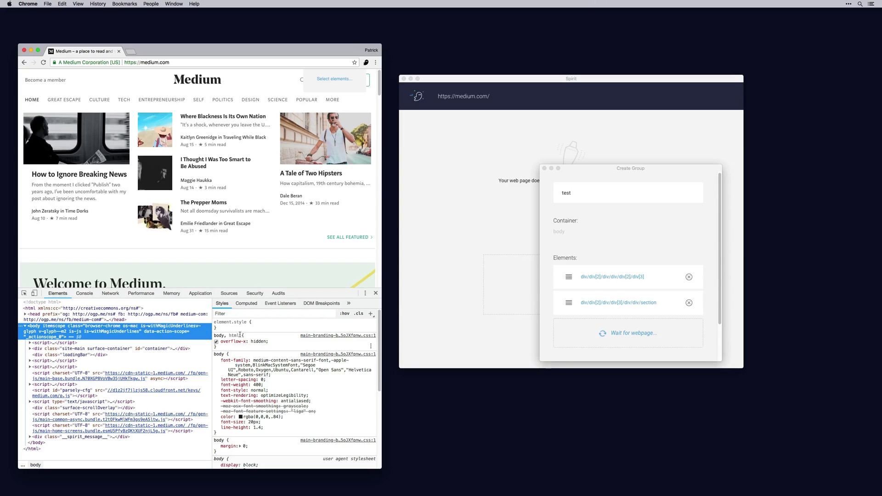
# Step: Add the Welcome to Medium promo container to the group via DevTools' Spirit panel
pyautogui.press('super+shift+c')
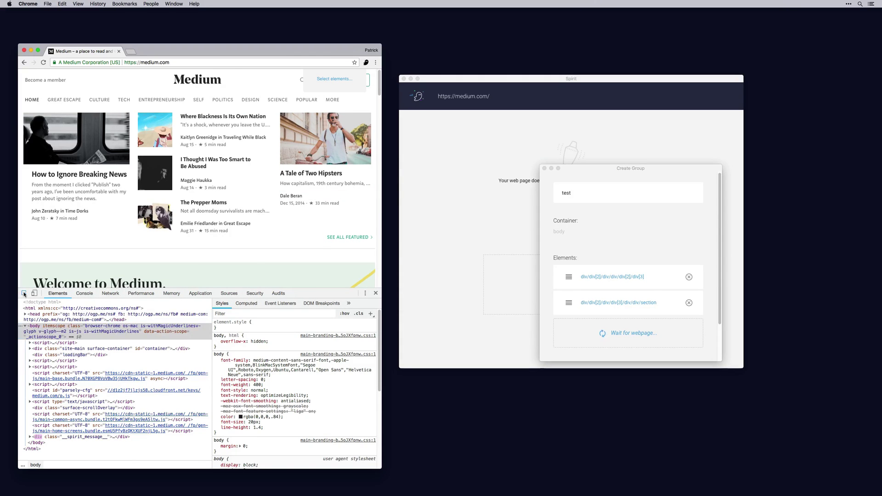
pyautogui.click(171, 266)
pyautogui.click(90, 405)
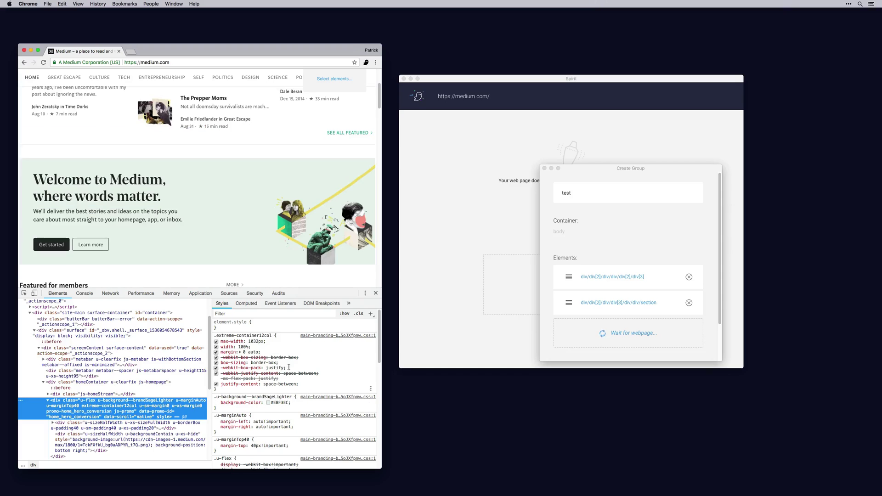
pyautogui.click(348, 305)
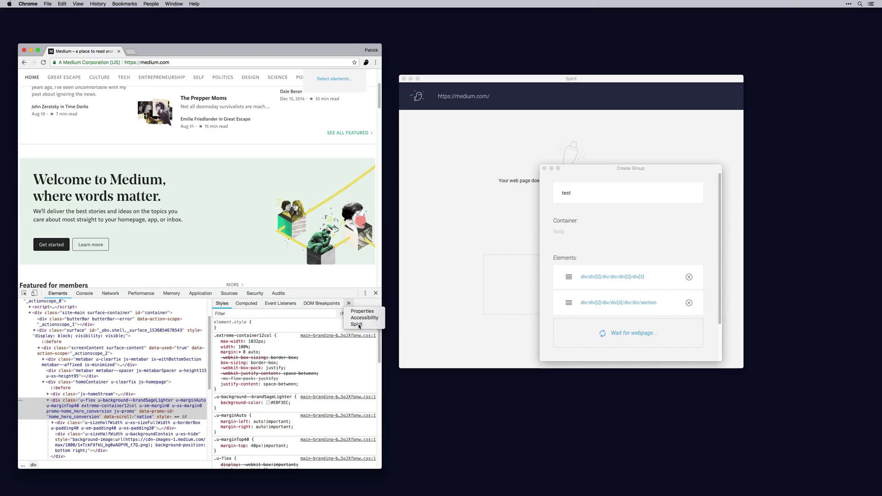
pyautogui.click(357, 324)
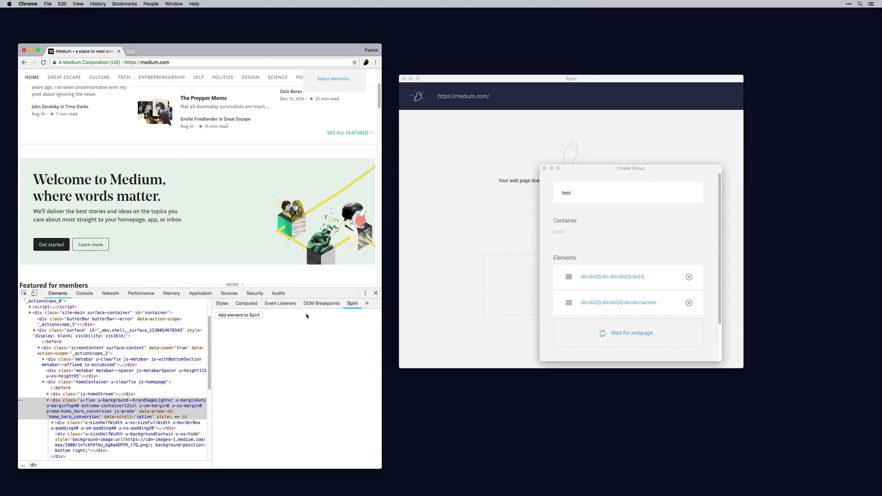
pyautogui.click(242, 317)
pyautogui.moveTo(626, 272)
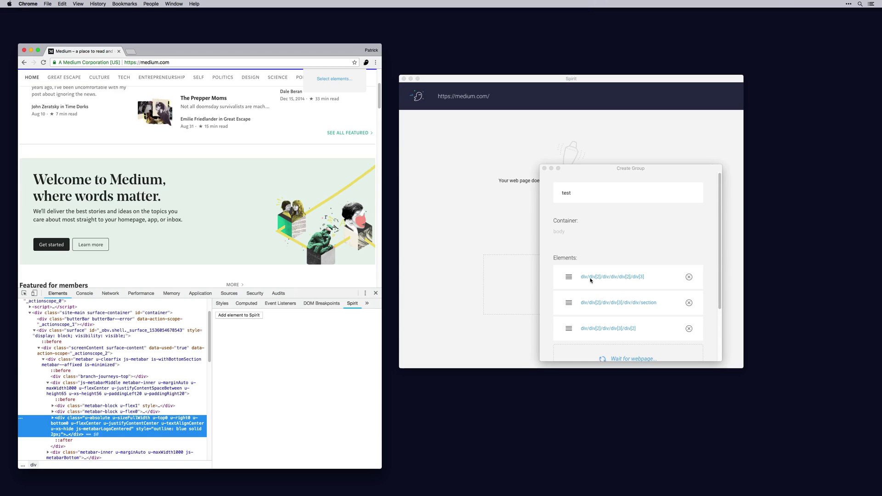
# Step: Create the test group, open its timeline editor and close Chrome's developer tools
pyautogui.scroll(-3, 587, 279)
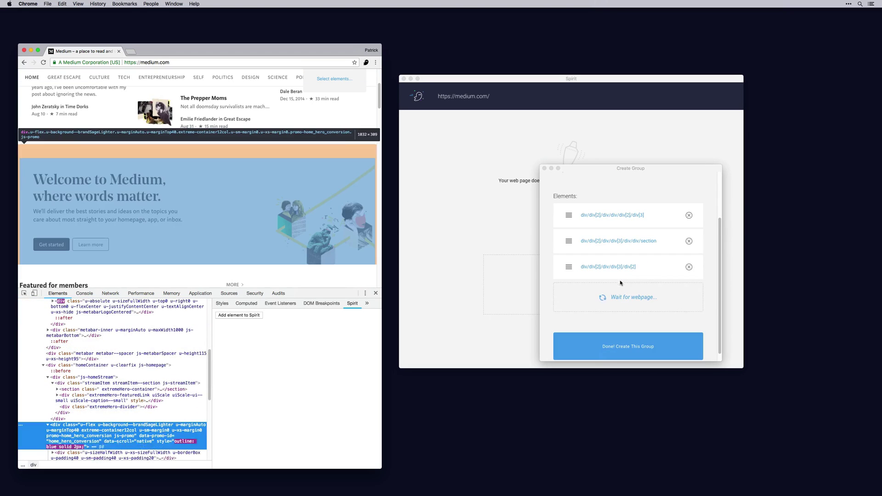
pyautogui.click(618, 347)
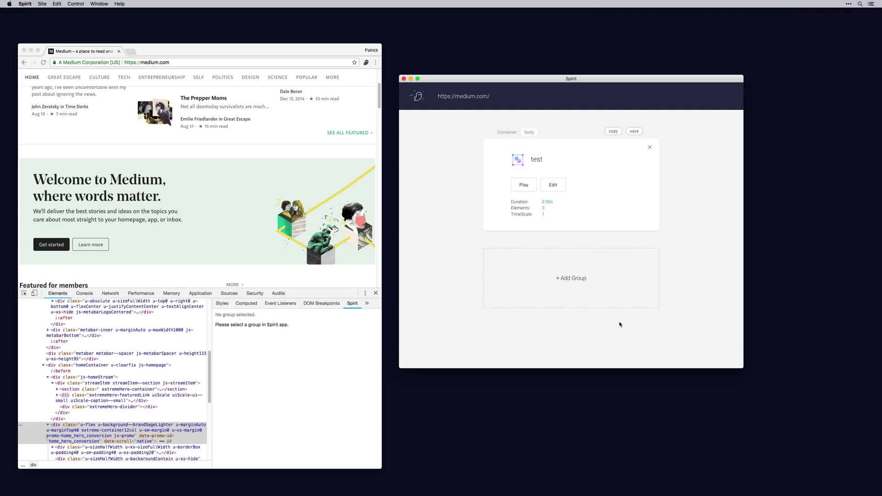
pyautogui.click(553, 184)
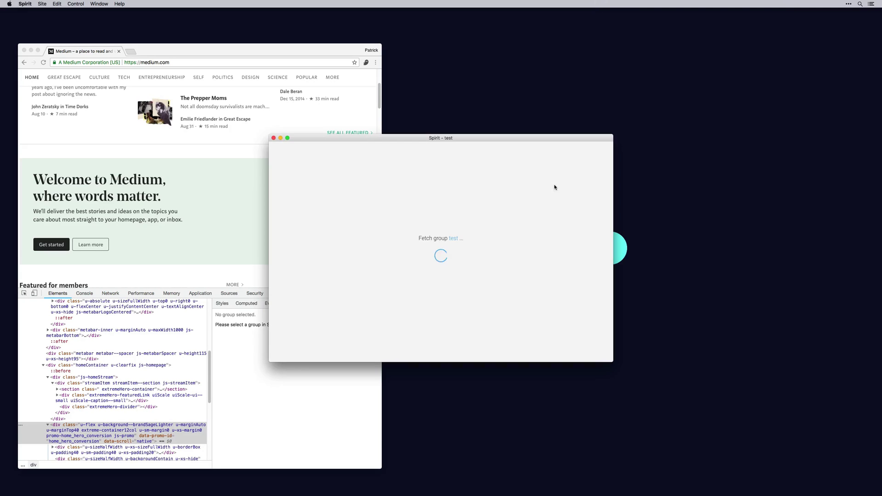
pyautogui.click(191, 264)
pyautogui.press('super+alt+i')
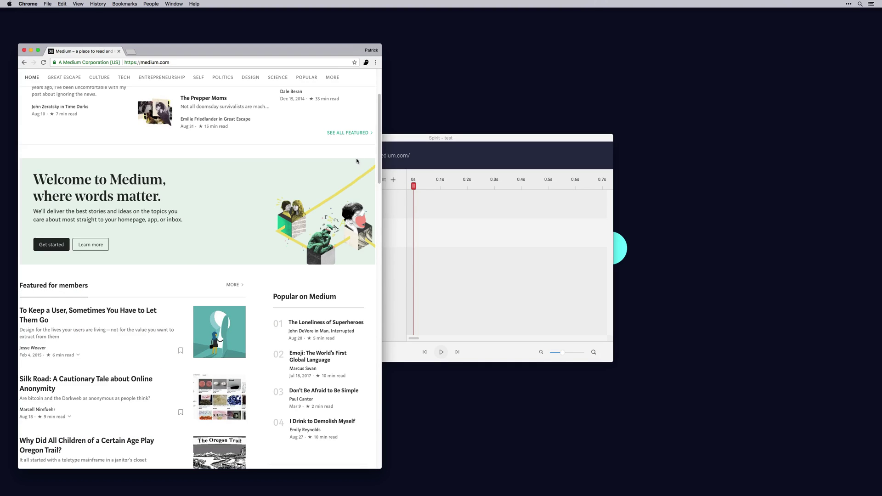
pyautogui.moveTo(401, 139); pyautogui.dragTo(578, 116)
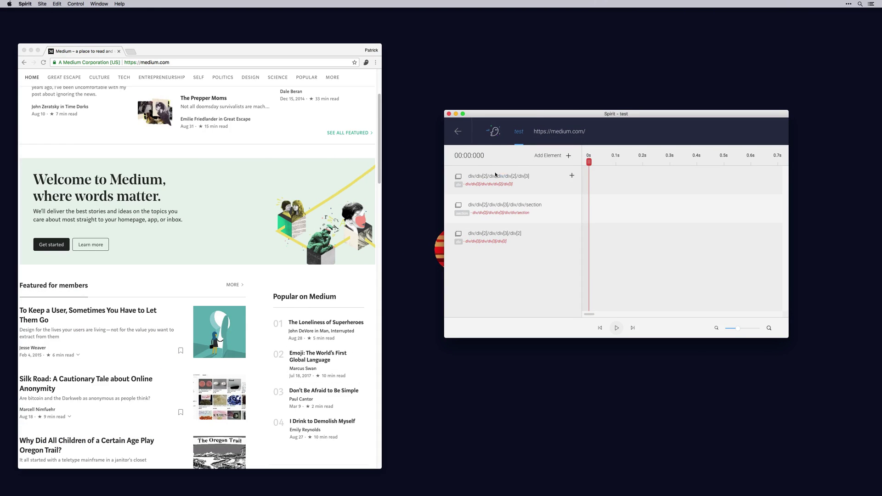
# Step: Rename the three timeline tracks to navbar, top-section and banner
pyautogui.scroll(3, 179, 149)
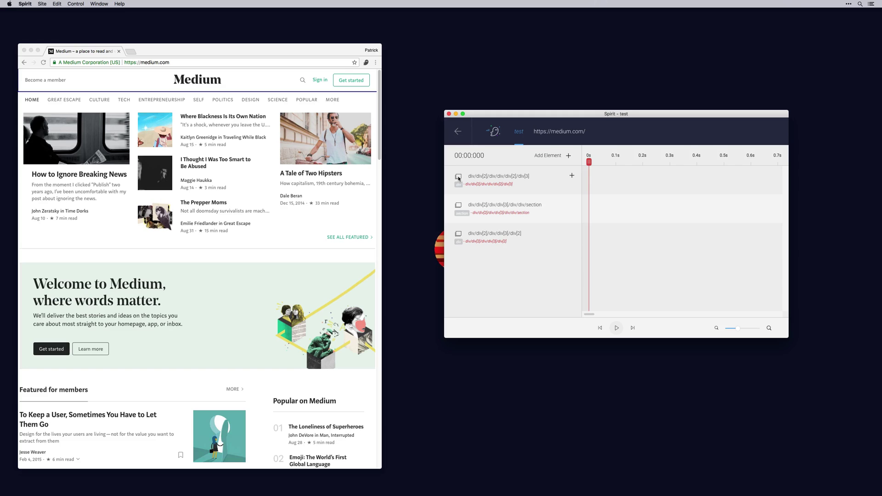
pyautogui.moveTo(459, 209)
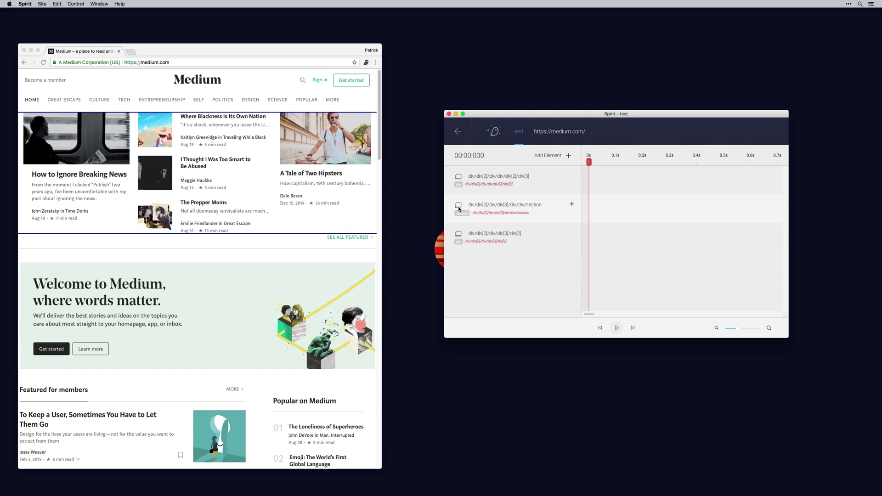
pyautogui.moveTo(461, 177)
pyautogui.doubleClick(504, 176)
pyautogui.write('navbar')
pyautogui.press('Return')
pyautogui.doubleClick(487, 205)
pyautogui.write('top-')
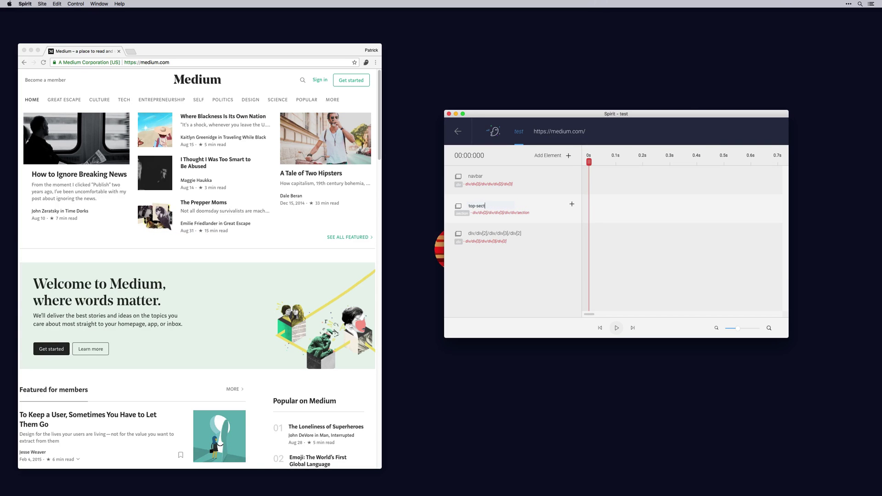
pyautogui.press('Return')
pyautogui.doubleClick(473, 235)
pyautogui.write('banner')
pyautogui.press('Return')
# Step: Add a Move > y position property track to the navbar element
pyautogui.click(572, 177)
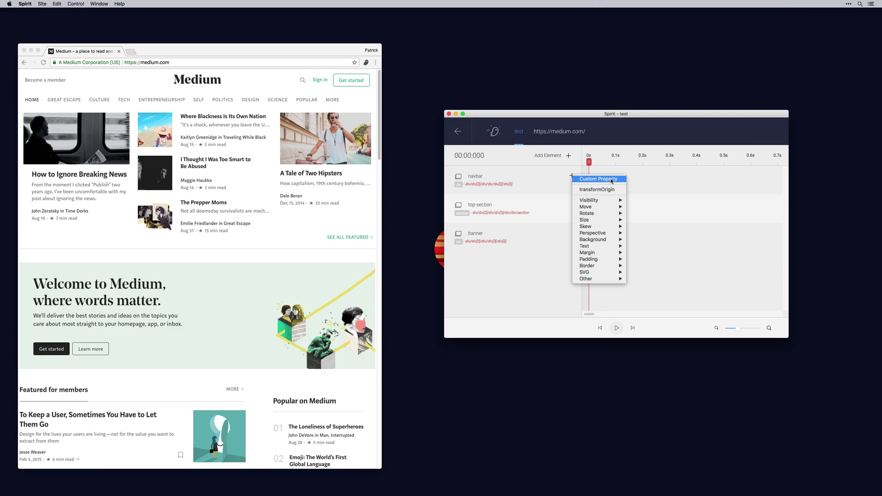
pyautogui.moveTo(601, 207)
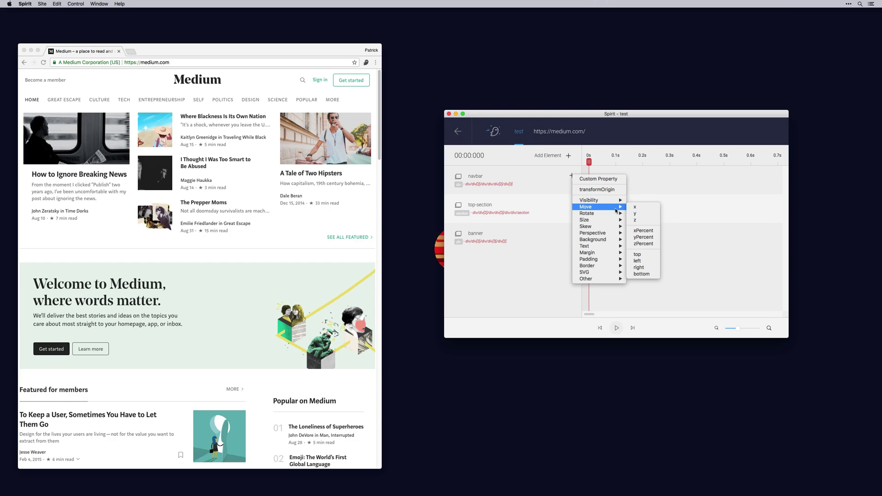
pyautogui.click(650, 216)
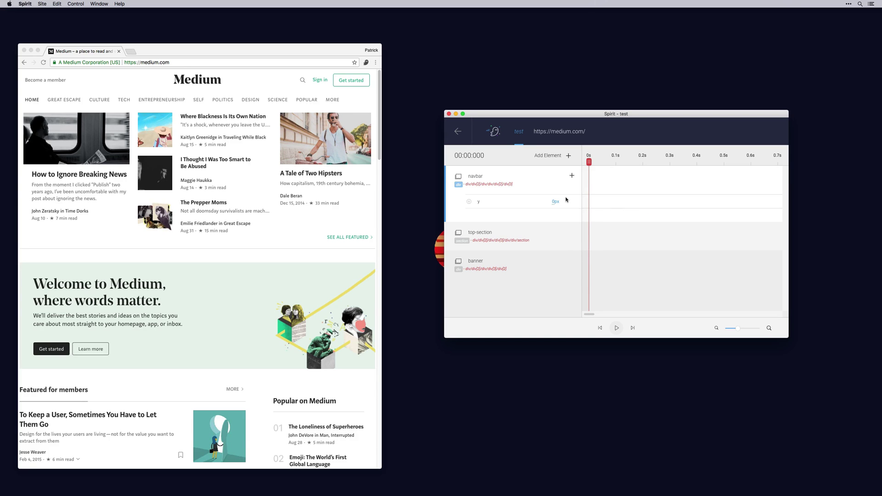
# Step: Remove the navbar element's timeline and start adding a replacement element from the page
pyautogui.moveTo(552, 203)
pyautogui.mouseDown()
pyautogui.moveTo(551, 219)
pyautogui.moveTo(554, 196)
pyautogui.mouseUp()
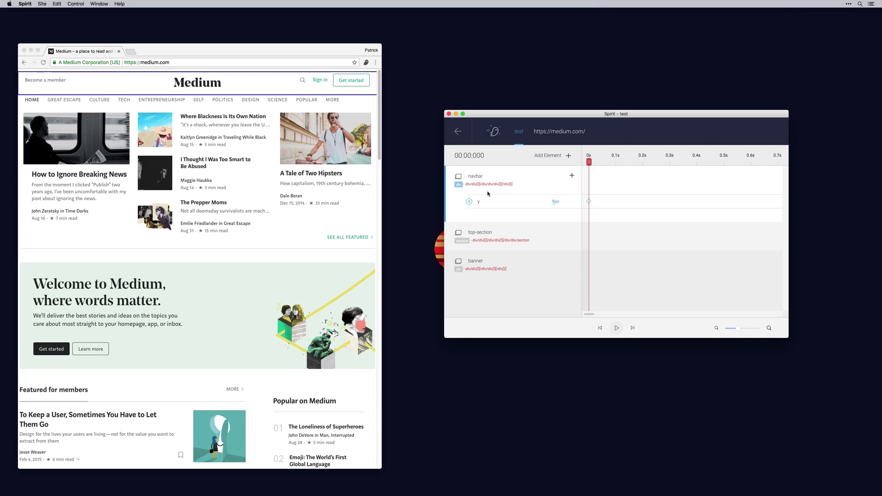
pyautogui.rightClick(517, 174)
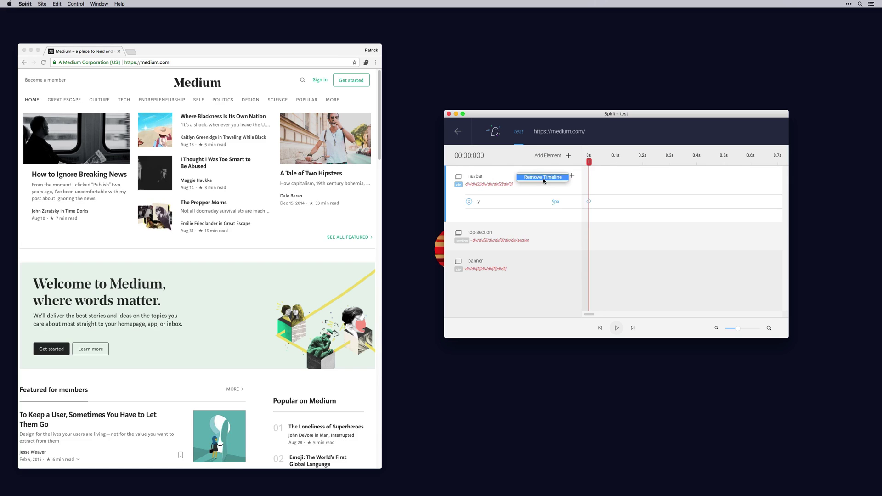
pyautogui.click(544, 177)
pyautogui.press('Return')
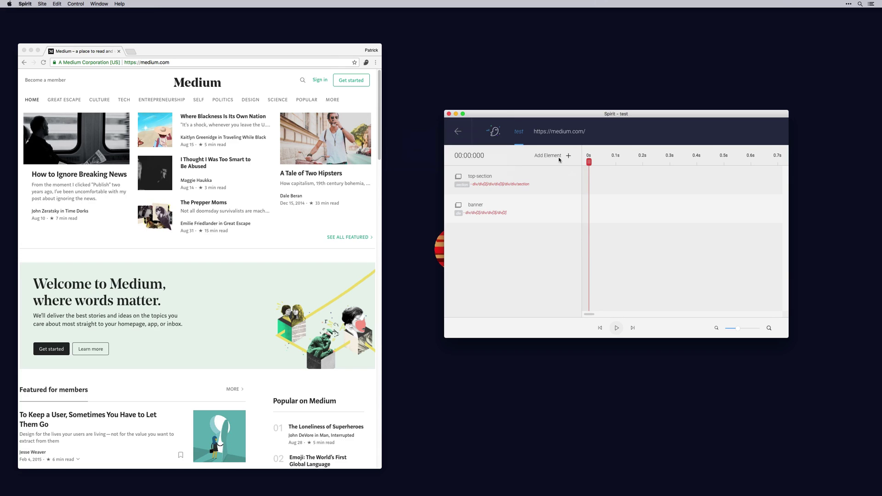
pyautogui.click(556, 156)
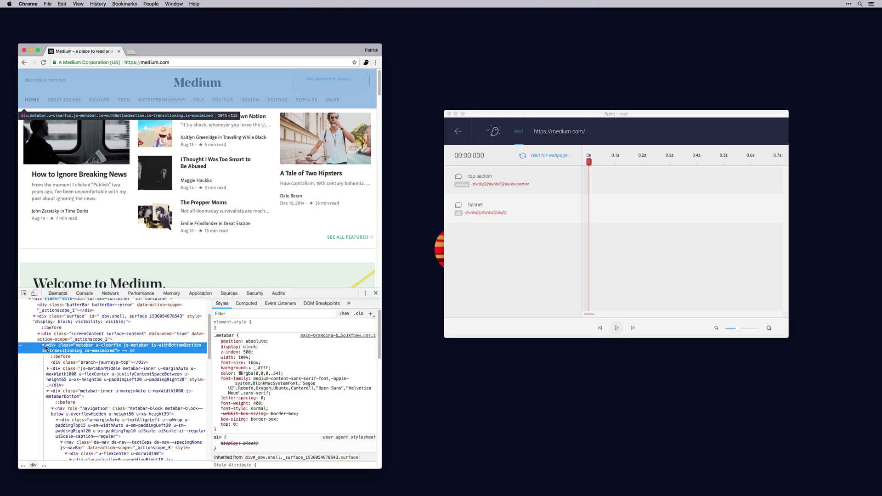
# Step: Inspect Medium's metabar div in DevTools and add it to Spirit from the Spirit panel
pyautogui.click(43, 345)
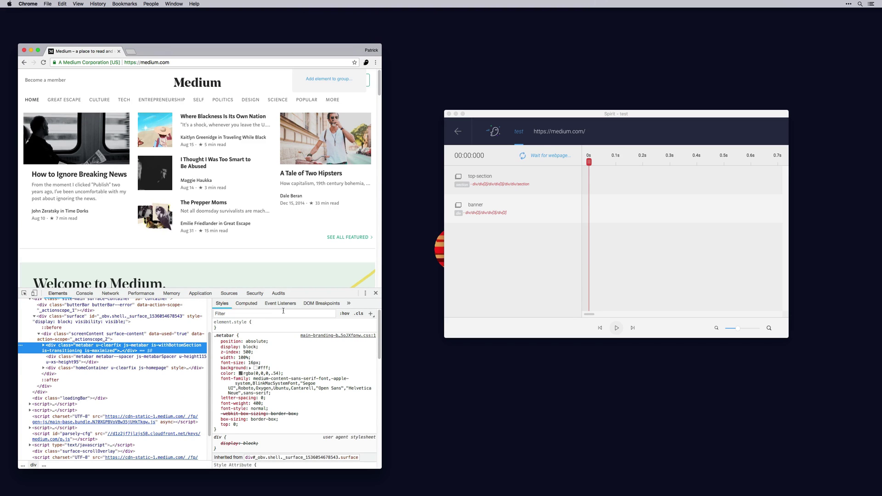
pyautogui.click(349, 303)
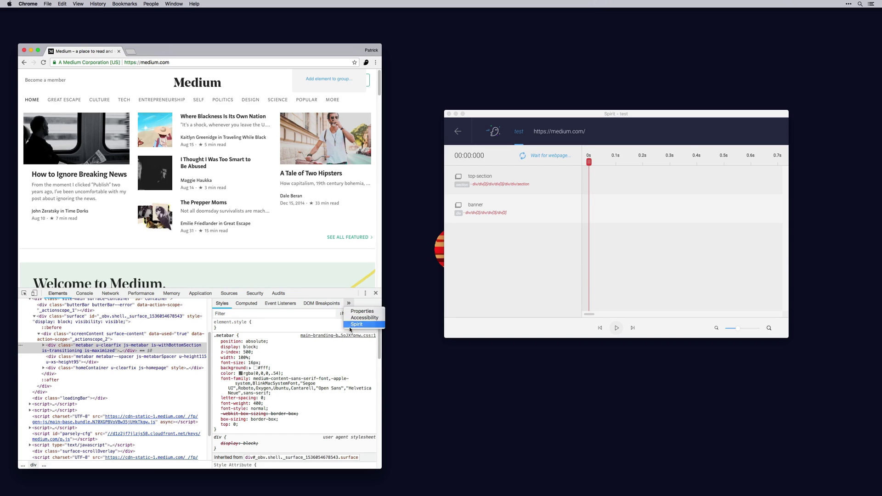
pyautogui.click(356, 324)
pyautogui.click(237, 317)
pyautogui.moveTo(487, 235)
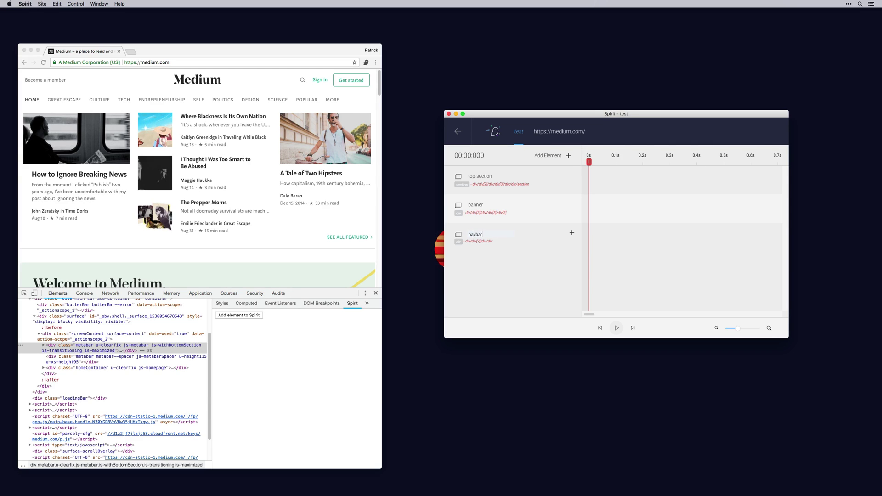
# Step: Add a Move y property to navbar and set its starting y to -109px at 0s
pyautogui.click(571, 232)
pyautogui.moveTo(597, 263)
pyautogui.click(647, 271)
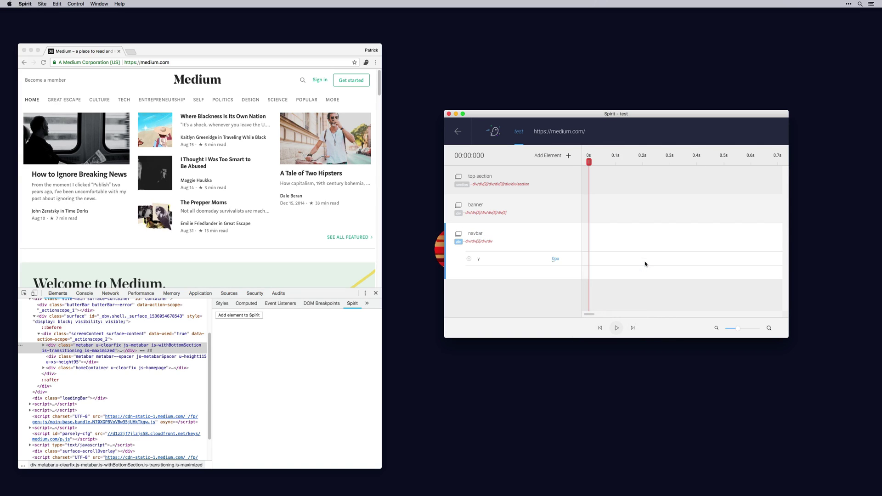
pyautogui.moveTo(554, 258); pyautogui.dragTo(551, 291)
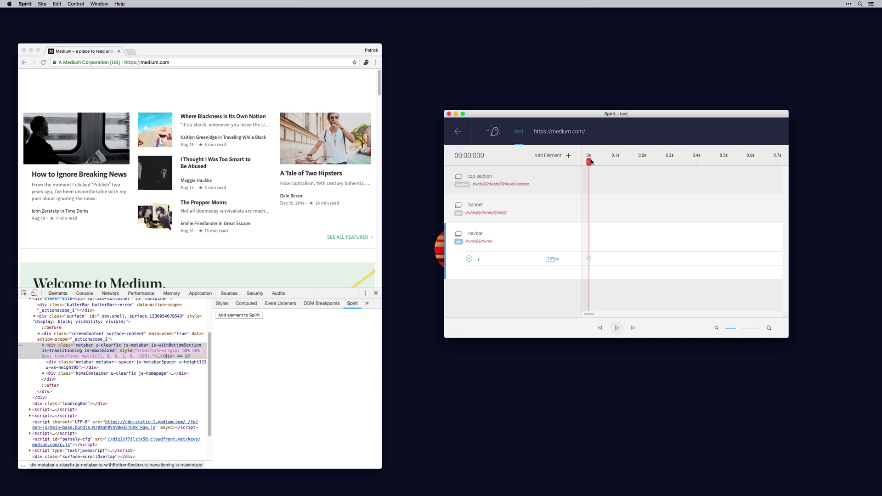
# Step: Zoom the timeline to 0–1s and set navbar's y to 0 at 1s
pyautogui.moveTo(589, 161); pyautogui.dragTo(704, 162)
pyautogui.moveTo(739, 331); pyautogui.dragTo(734, 331)
pyautogui.moveTo(665, 162); pyautogui.dragTo(767, 160)
pyautogui.click(550, 259)
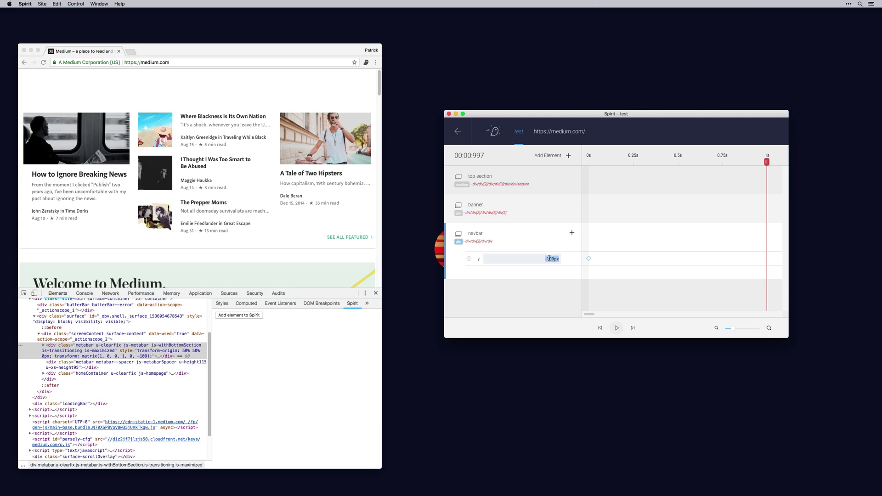
pyautogui.write('0')
pyautogui.press('Return')
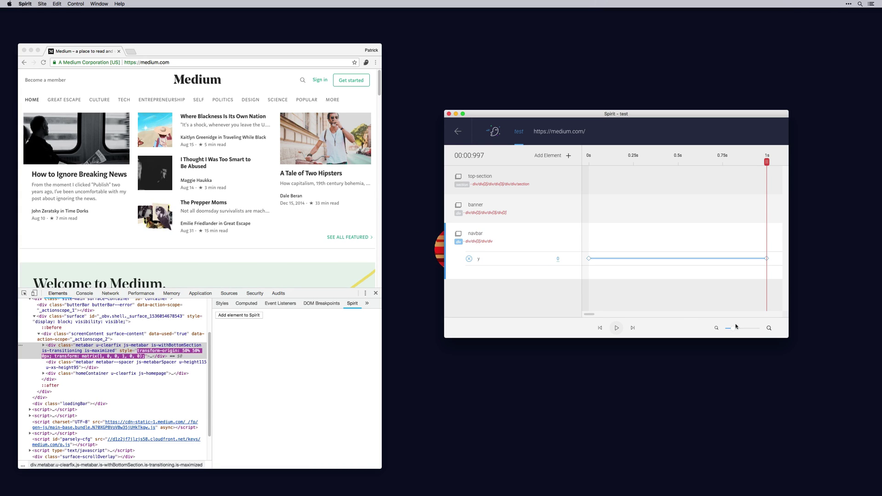
# Step: Play the navbar slide-in from 0s twice, enlarging the Spirit window, then select the end keyframe
pyautogui.moveTo(767, 162); pyautogui.dragTo(576, 175)
pyautogui.press('space')
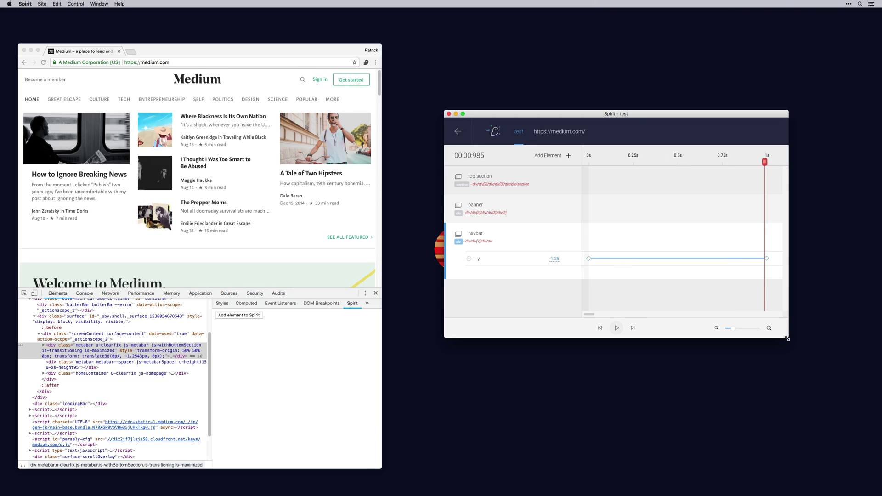
pyautogui.moveTo(789, 337); pyautogui.dragTo(839, 394)
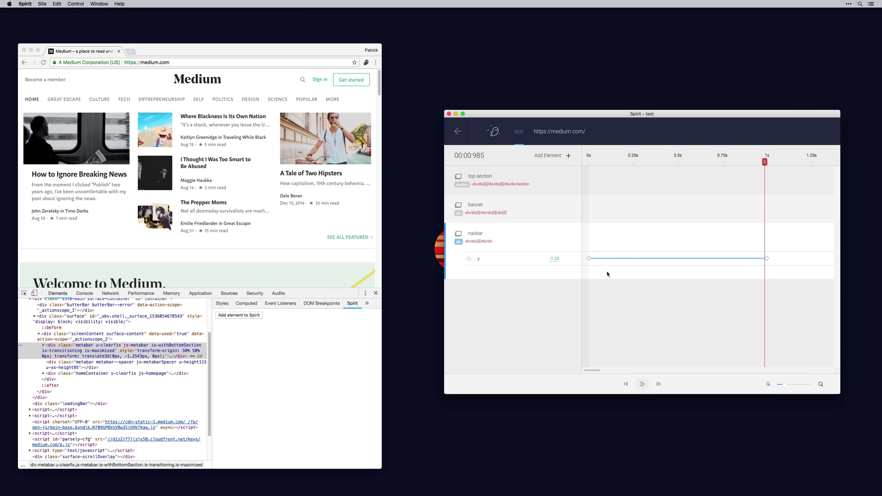
pyautogui.moveTo(765, 162); pyautogui.dragTo(586, 167)
pyautogui.press('space')
pyautogui.click(766, 259)
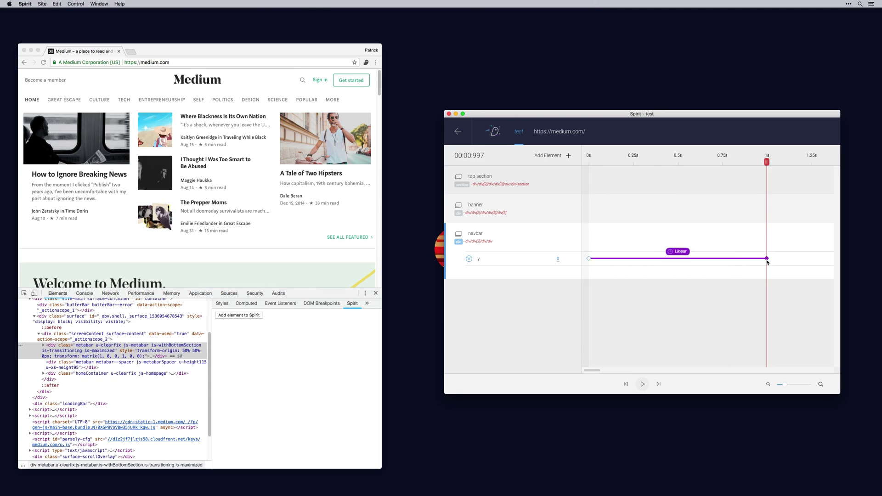
# Step: Change the y tween's easing from Linear to Expo easeOut and replay it from the start
pyautogui.click(680, 252)
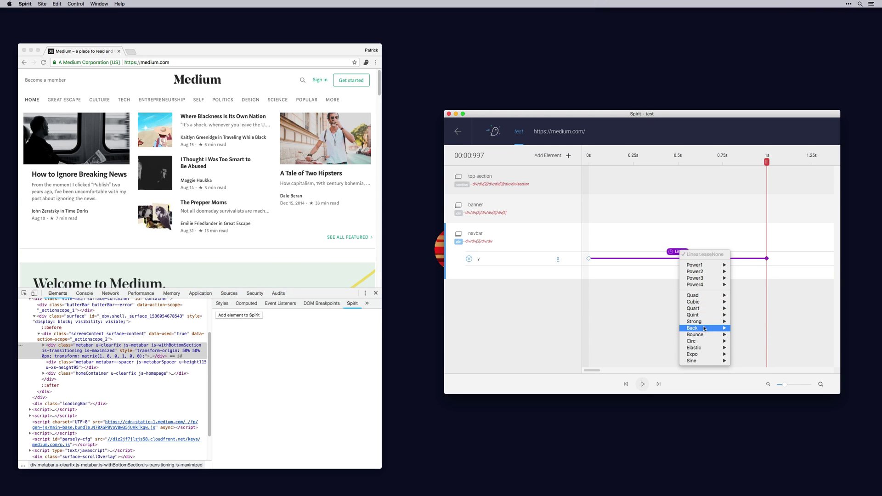
pyautogui.moveTo(722, 354)
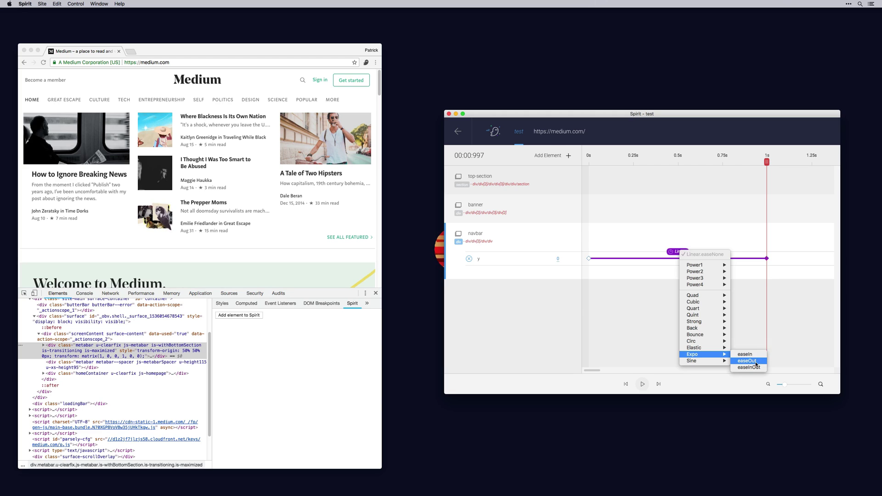
pyautogui.click(756, 363)
pyautogui.moveTo(767, 162); pyautogui.dragTo(539, 168)
pyautogui.press('space')
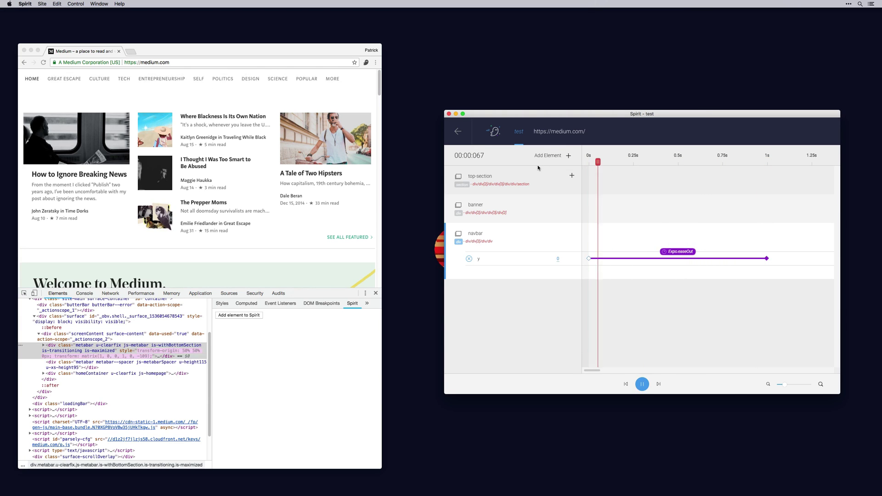
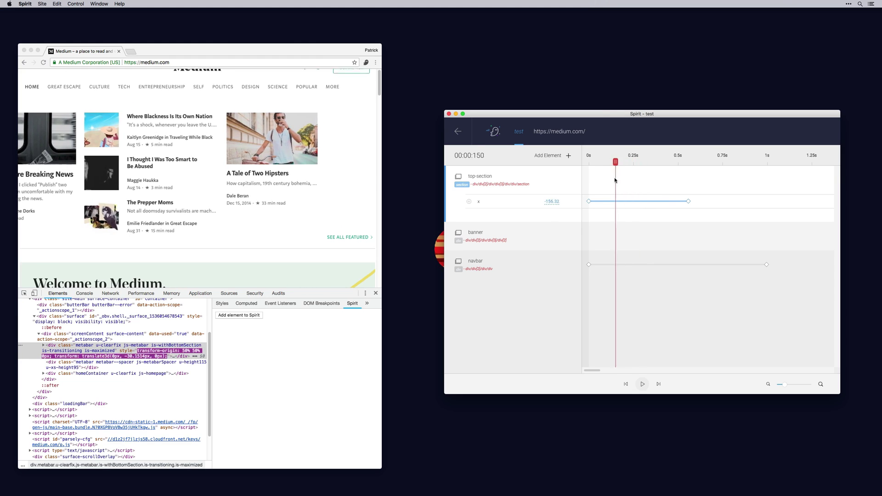
# Step: Retime top-section's x tween to run from about 0.5s to 1.2s
pyautogui.moveTo(689, 205); pyautogui.dragTo(801, 203)
pyautogui.moveTo(591, 203); pyautogui.dragTo(689, 204)
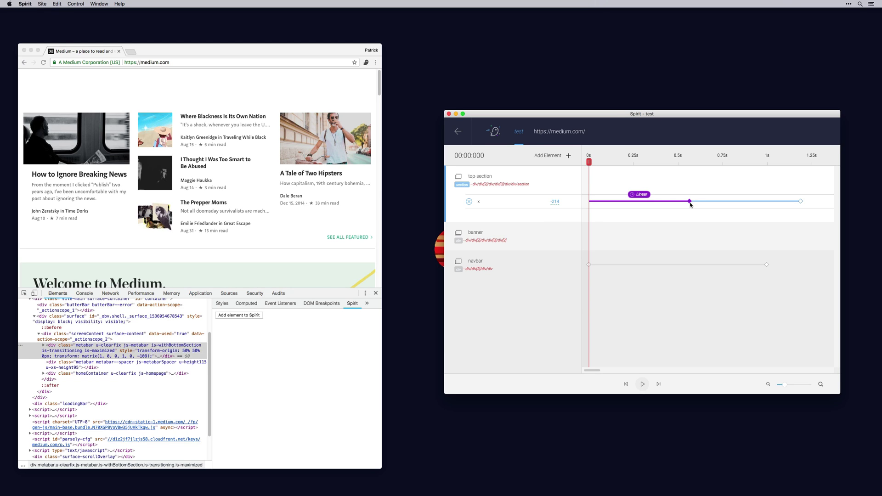
pyautogui.click(587, 206)
pyautogui.click(589, 162)
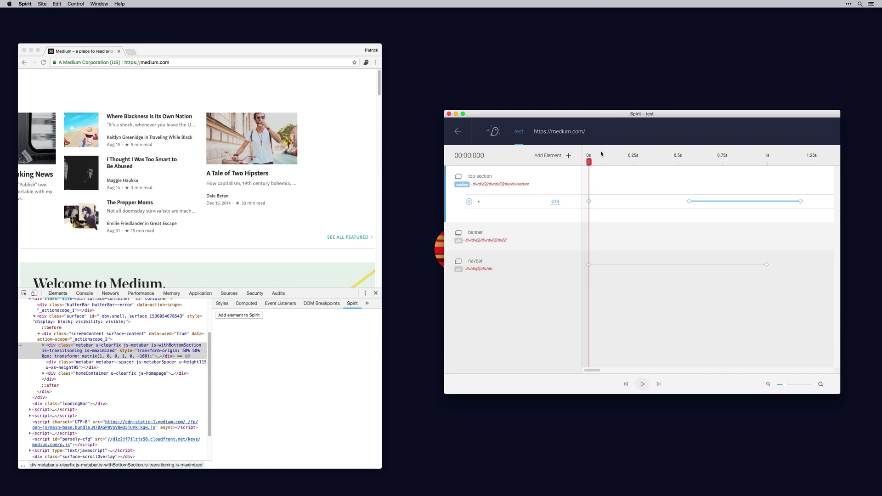
# Step: Preview the page at about 0.46s and zoom the timeline out past 1.5s
pyautogui.moveTo(588, 174); pyautogui.dragTo(821, 203)
pyautogui.moveTo(784, 385); pyautogui.dragTo(783, 385)
pyautogui.click(784, 388)
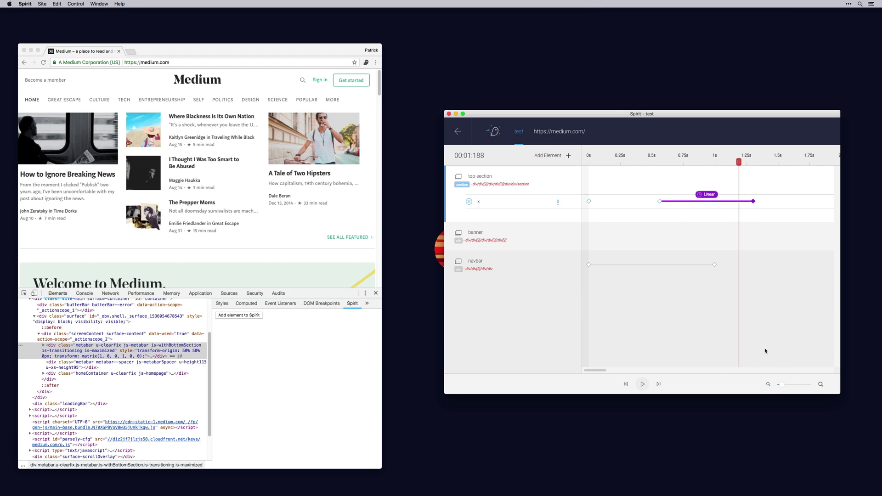
pyautogui.click(716, 202)
# Step: Give top-section's x tween an Elastic easeOut curve and play it back from the start
pyautogui.moveTo(736, 293)
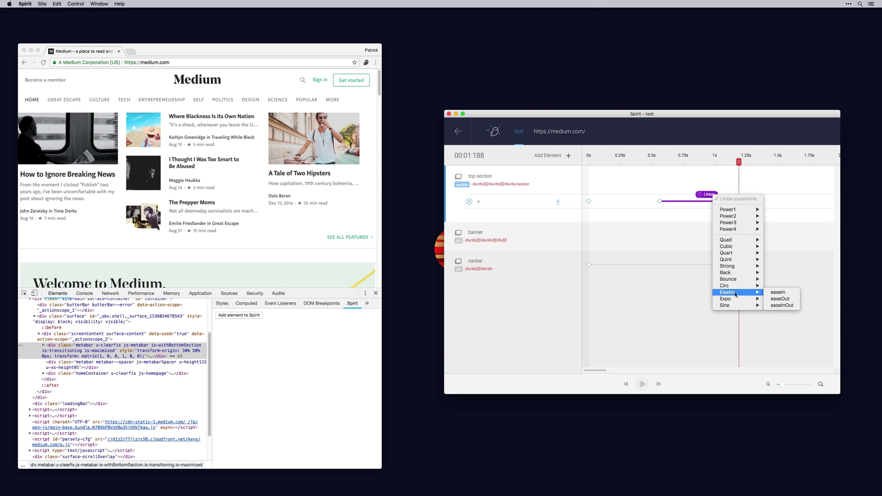
pyautogui.click(793, 304)
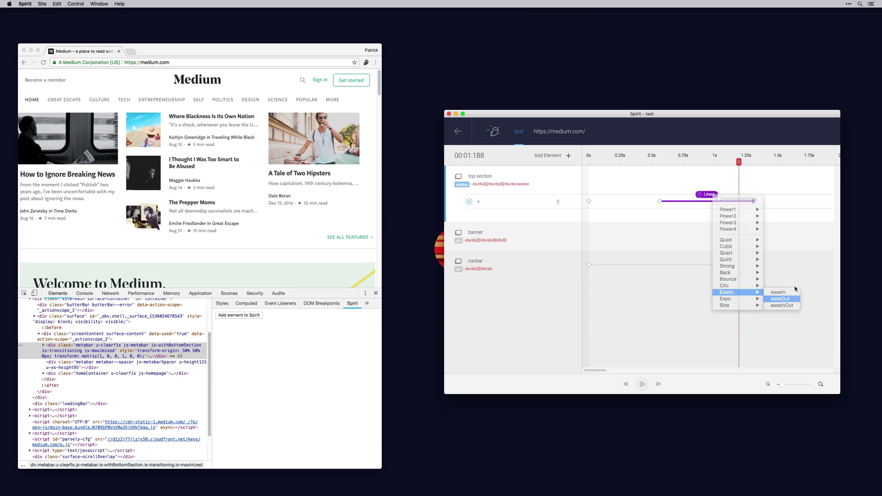
pyautogui.moveTo(739, 162); pyautogui.dragTo(592, 162)
pyautogui.press('space')
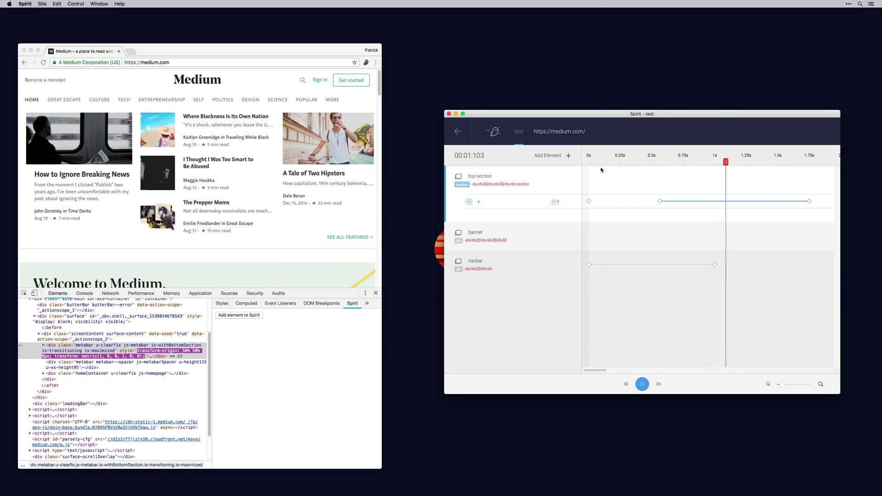
pyautogui.press('space')
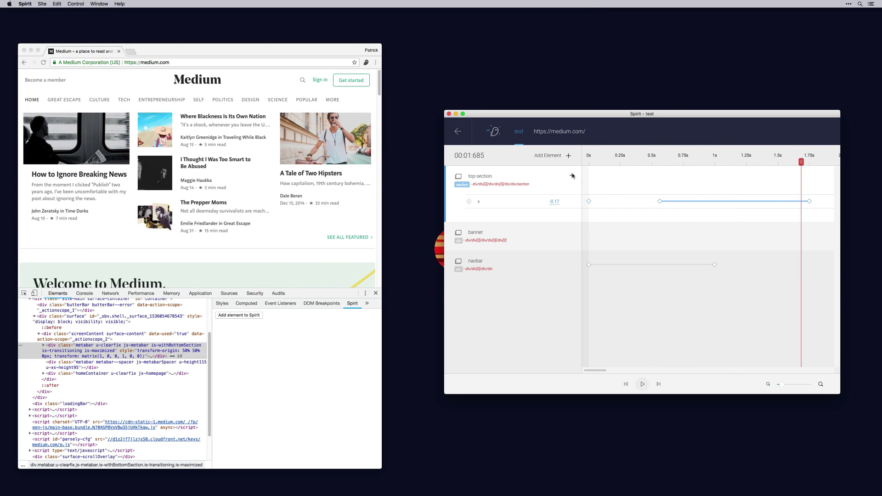
pyautogui.click(572, 175)
pyautogui.moveTo(595, 207)
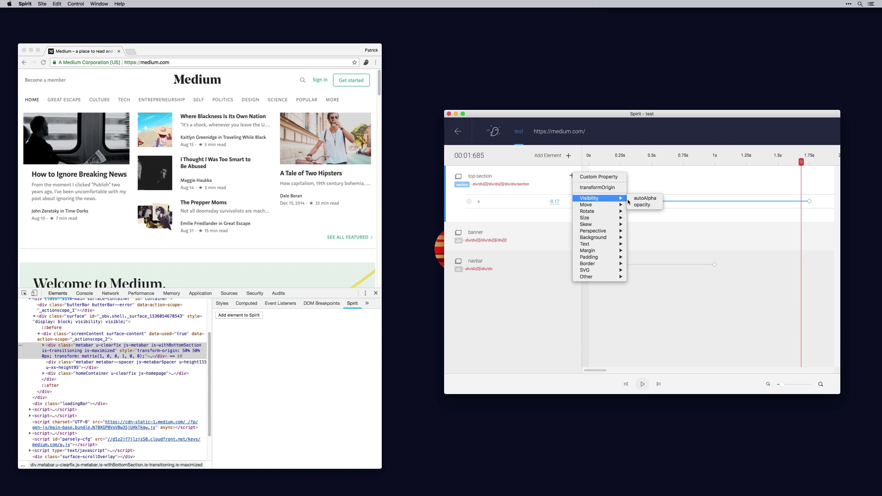
# Step: Add a top-section opacity track fading from 0 at 0.56s to 1 at 1.58s, then play it
pyautogui.click(652, 207)
pyautogui.moveTo(725, 163); pyautogui.dragTo(660, 176)
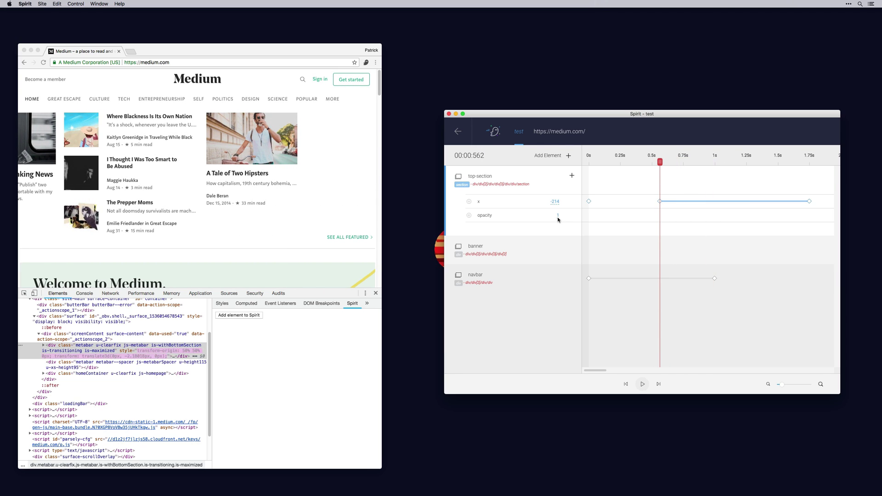
pyautogui.moveTo(558, 216); pyautogui.dragTo(630, 413)
pyautogui.moveTo(661, 162); pyautogui.dragTo(788, 161)
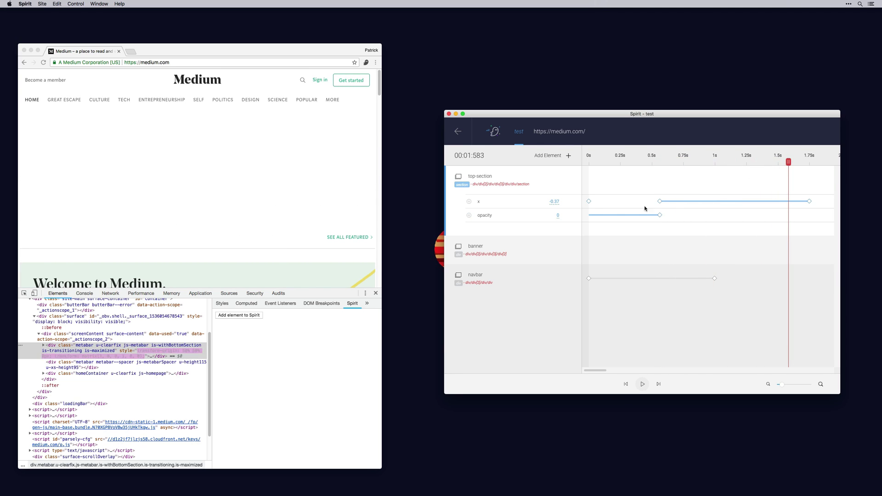
pyautogui.moveTo(556, 215); pyautogui.dragTo(587, 6)
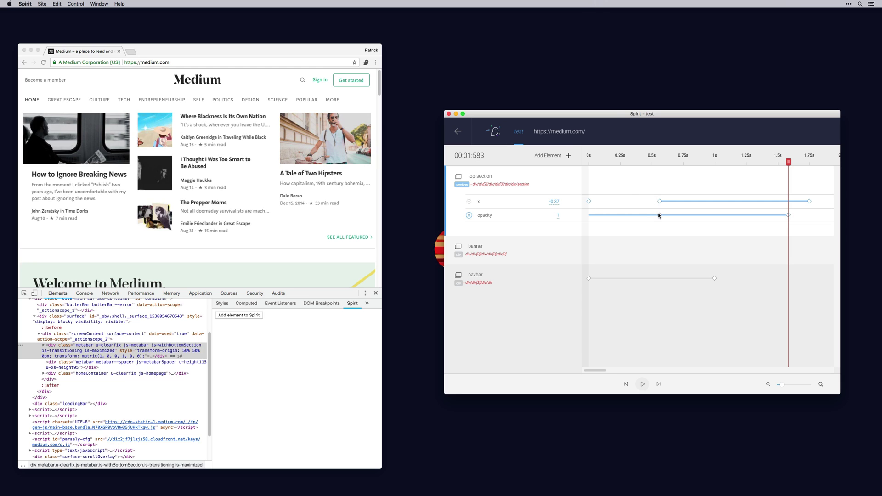
pyautogui.press('space')
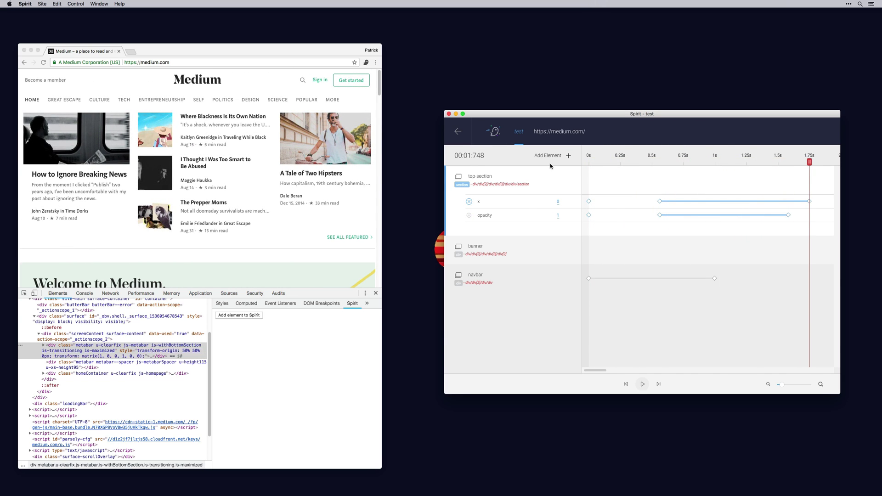
pyautogui.scroll(-3, 321, 209)
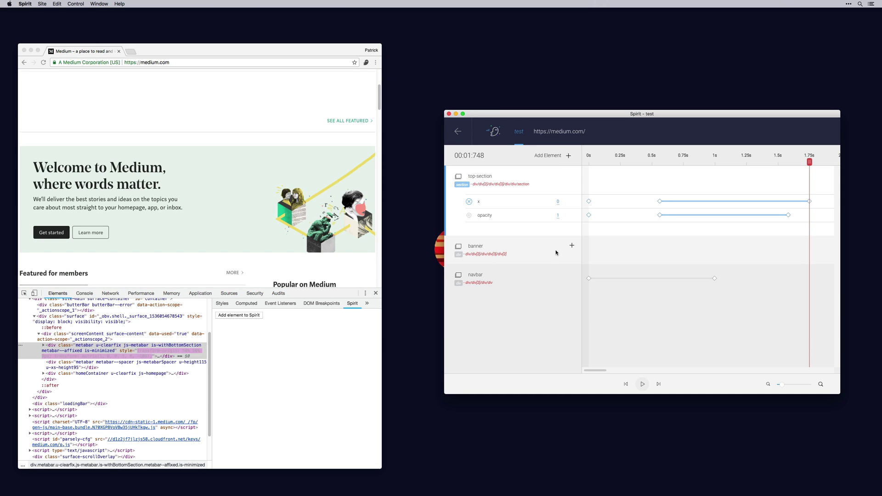
# Step: Add an x track to banner that slides from 199 to 0
pyautogui.click(572, 245)
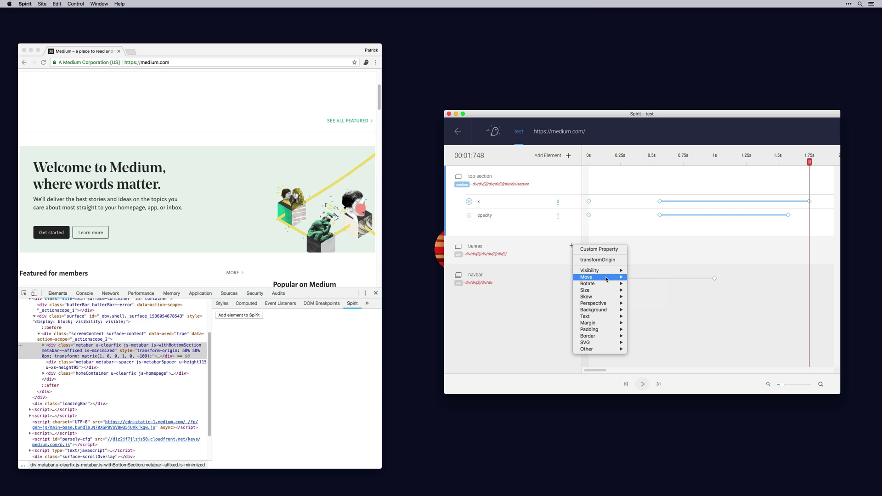
pyautogui.moveTo(606, 279)
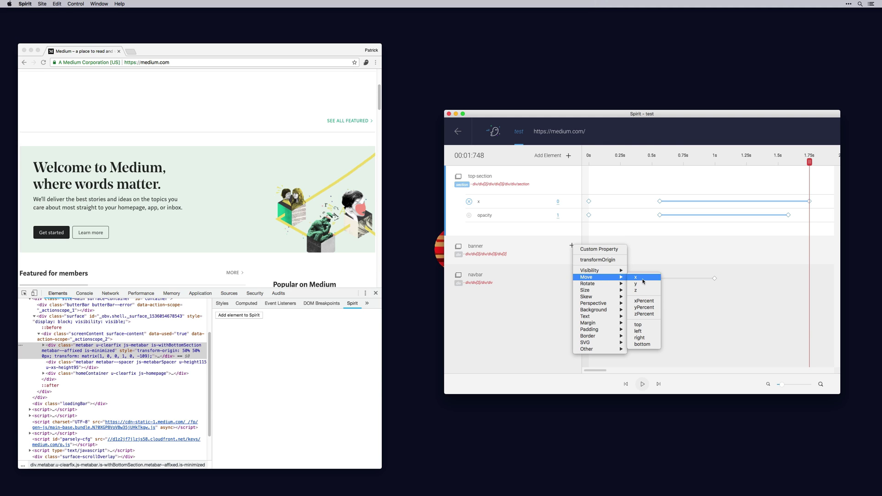
pyautogui.click(637, 277)
pyautogui.click(648, 162)
pyautogui.click(556, 231)
pyautogui.moveTo(648, 162); pyautogui.dragTo(747, 175)
pyautogui.write('0')
pyautogui.press('Return')
pyautogui.scroll(1, 294, 216)
pyautogui.click(375, 294)
pyautogui.scroll(5, 309, 403)
# Step: Move banner's x tween later and give it an Elastic ease
pyautogui.moveTo(782, 385); pyautogui.dragTo(773, 384)
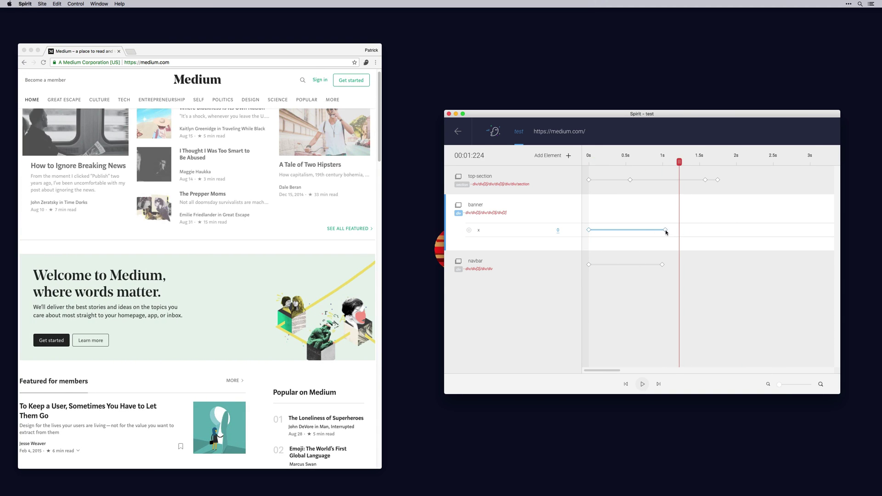
pyautogui.moveTo(665, 230); pyautogui.dragTo(767, 231)
pyautogui.moveTo(588, 230); pyautogui.dragTo(698, 230)
pyautogui.moveTo(767, 230); pyautogui.dragTo(791, 230)
pyautogui.click(745, 223)
pyautogui.click(801, 327)
# Step: Add an opacity track to banner starting at 0, then play the animation
pyautogui.moveTo(665, 163); pyautogui.dragTo(550, 214)
pyautogui.click(569, 205)
pyautogui.click(594, 240)
pyautogui.click(558, 244)
pyautogui.write('0')
pyautogui.press('Return')
pyautogui.press('space')
# Step: Shift banner's x and opacity keyframes so both start near 0.9s, replaying to check
pyautogui.moveTo(708, 244); pyautogui.dragTo(698, 244)
pyautogui.moveTo(709, 162); pyautogui.dragTo(589, 166)
pyautogui.moveTo(790, 244); pyautogui.dragTo(762, 244)
pyautogui.moveTo(791, 163); pyautogui.dragTo(589, 165)
pyautogui.press('space')
pyautogui.moveTo(698, 229); pyautogui.dragTo(654, 230)
pyautogui.moveTo(791, 230); pyautogui.dragTo(655, 244)
pyautogui.moveTo(761, 244); pyautogui.dragTo(705, 245)
pyautogui.moveTo(761, 162); pyautogui.dragTo(571, 166)
pyautogui.press('space')
# Step: Rewind the timeline and play the whole animation from the start
pyautogui.moveTo(730, 162); pyautogui.dragTo(576, 187)
pyautogui.press('space')
pyautogui.press('space')
pyautogui.click(554, 258)
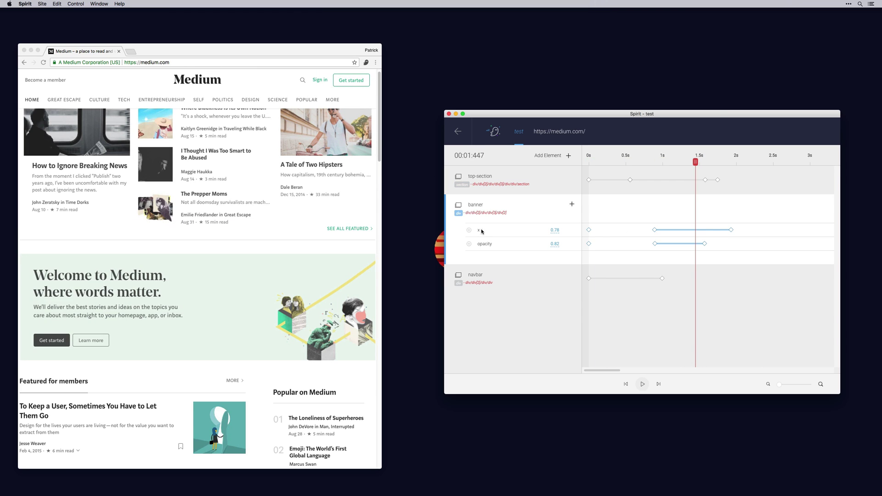
pyautogui.click(667, 161)
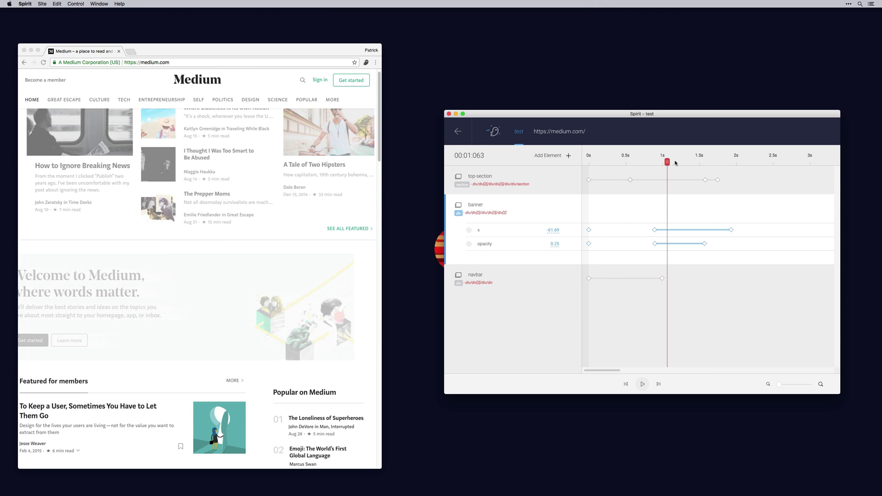
pyautogui.moveTo(668, 161); pyautogui.dragTo(559, 166)
pyautogui.press('space')
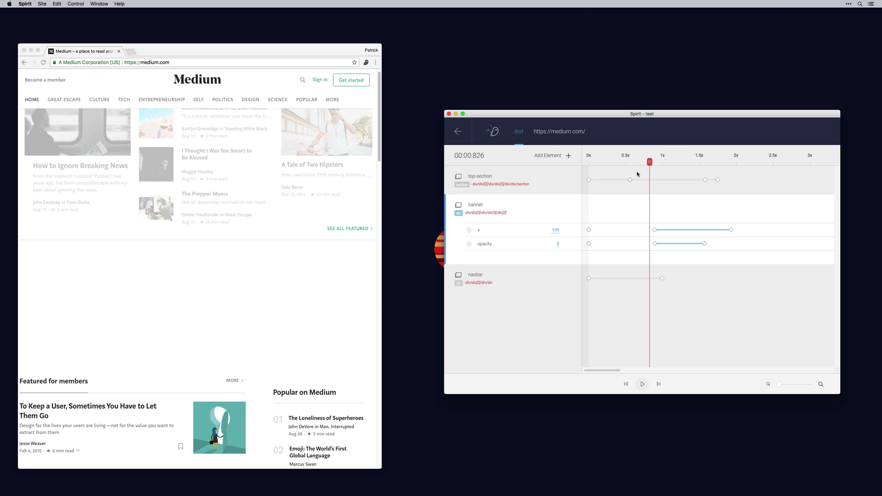
# Step: Add a padding track to banner that rises to 80px at a later keyframe
pyautogui.click(572, 205)
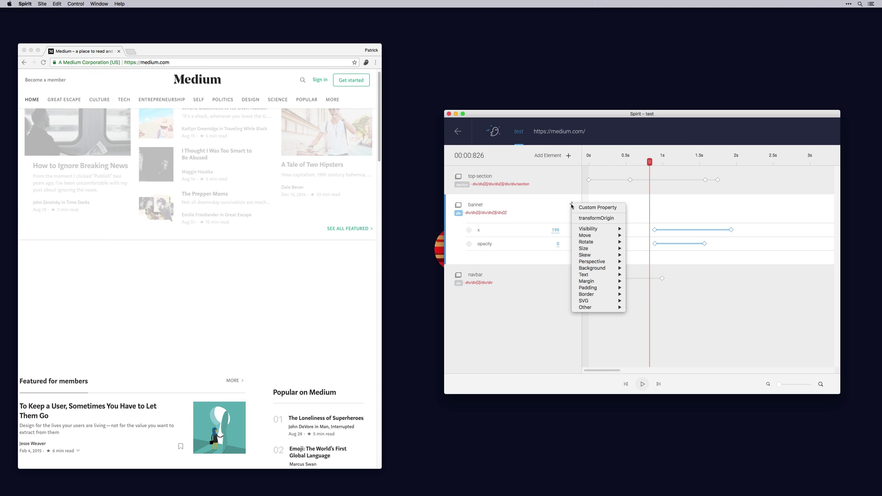
pyautogui.moveTo(597, 287)
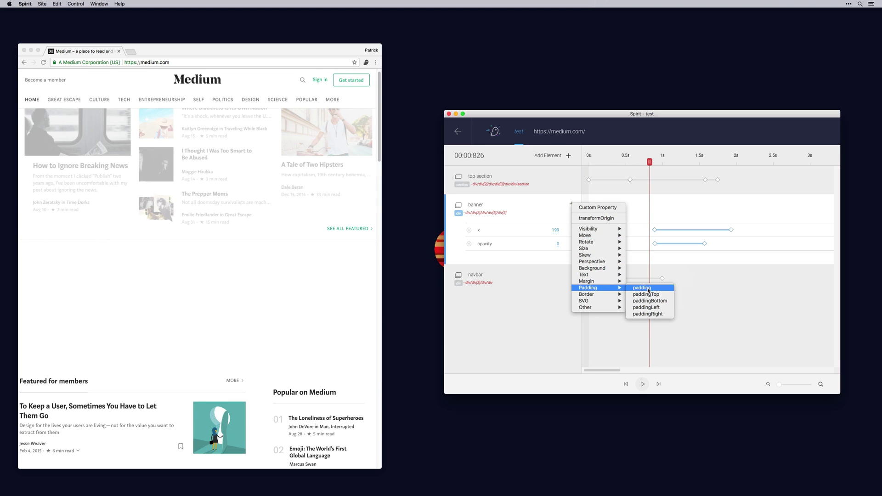
pyautogui.click(643, 287)
pyautogui.press('space')
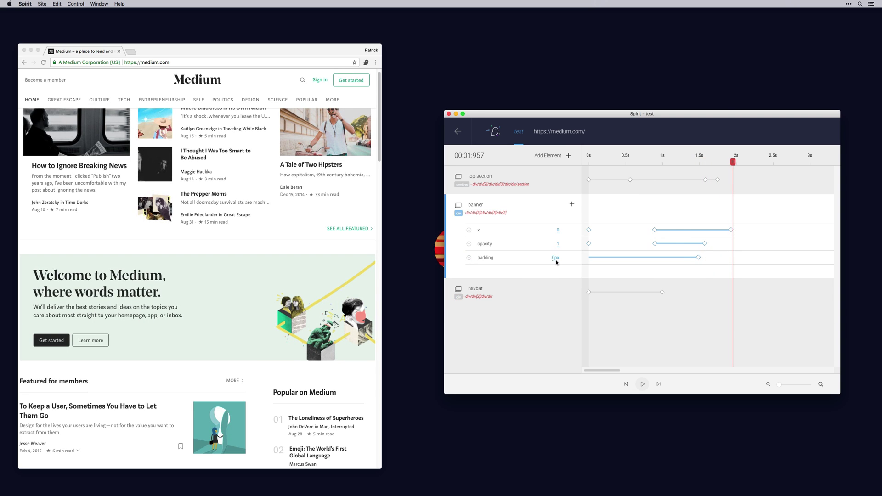
pyautogui.moveTo(552, 259); pyautogui.dragTo(563, 233)
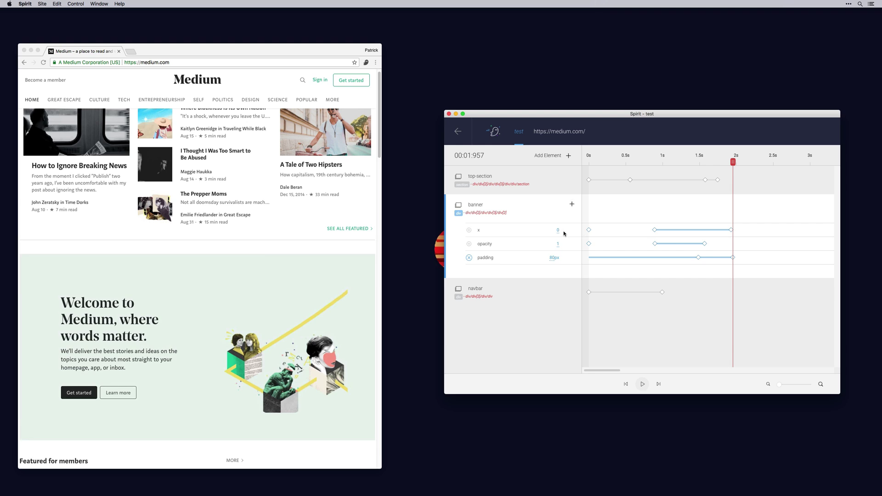
pyautogui.moveTo(786, 258); pyautogui.dragTo(792, 258)
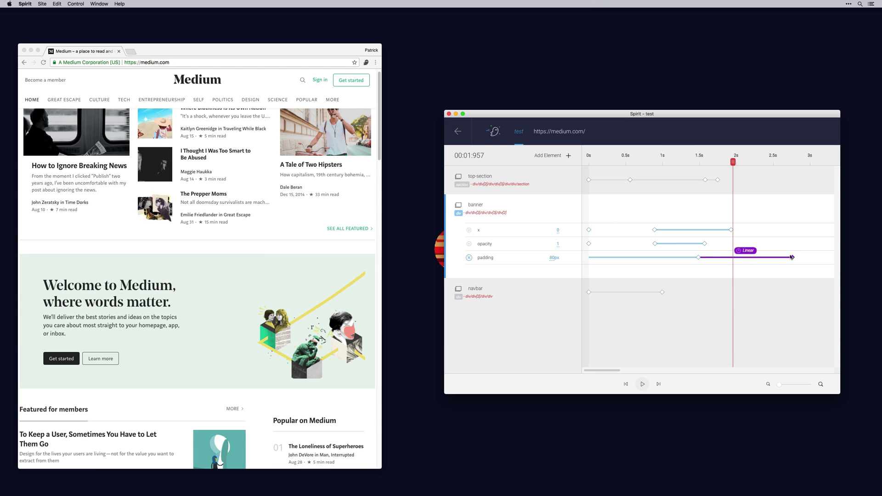
# Step: Set the padding transition's easing to Back.easeOut and move its end keyframe earlier
pyautogui.click(752, 253)
pyautogui.moveTo(776, 330)
pyautogui.click(825, 334)
pyautogui.moveTo(793, 257); pyautogui.dragTo(726, 246)
pyautogui.moveTo(738, 157); pyautogui.dragTo(614, 174)
# Step: Play the animation from the beginning, then return to the 'test' group overview
pyautogui.press('space')
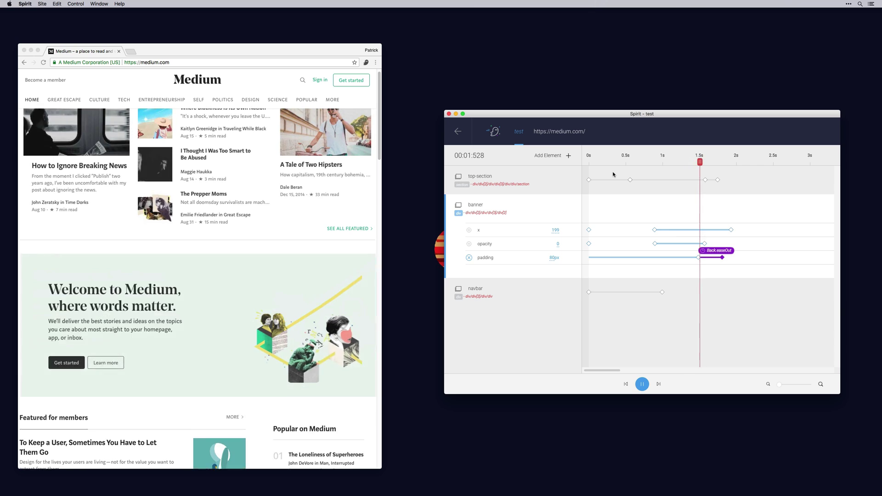
pyautogui.moveTo(657, 159); pyautogui.dragTo(577, 159)
pyautogui.press('space')
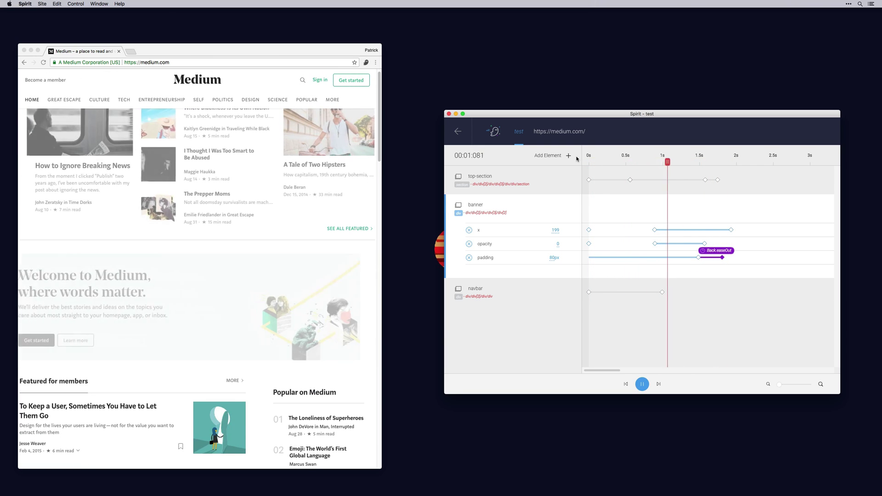
pyautogui.click(460, 135)
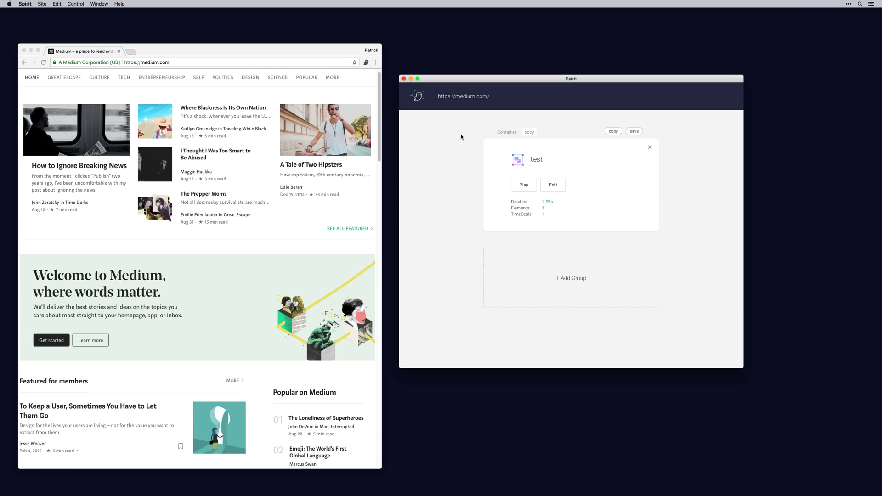
# Step: Save the 'test' animation group as test.json in the demo folder
pyautogui.click(634, 131)
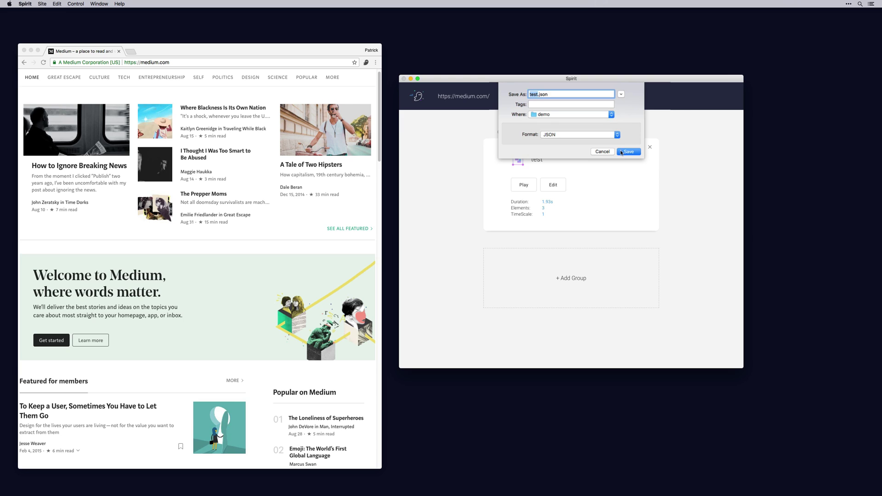
pyautogui.click(628, 152)
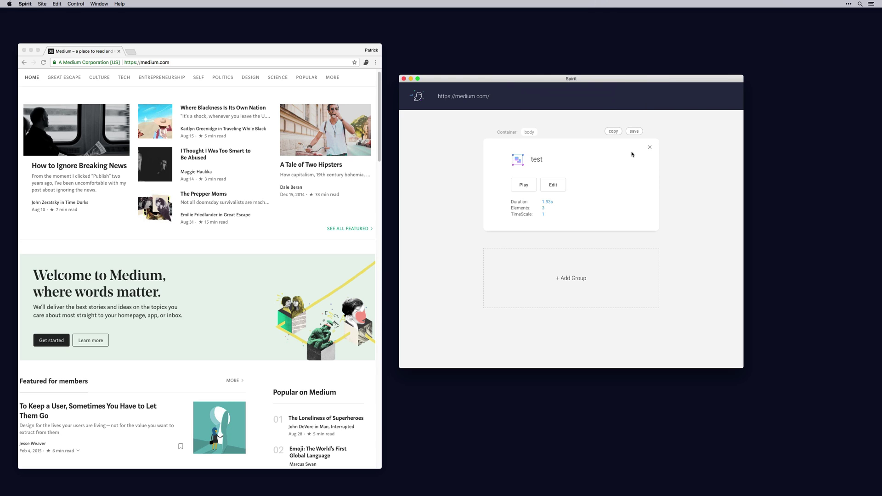
pyautogui.moveTo(519, 80); pyautogui.dragTo(565, 108)
# Step: Load google.com in Chrome, go back to medium.com, and reconnect Spirit to it
pyautogui.click(194, 49)
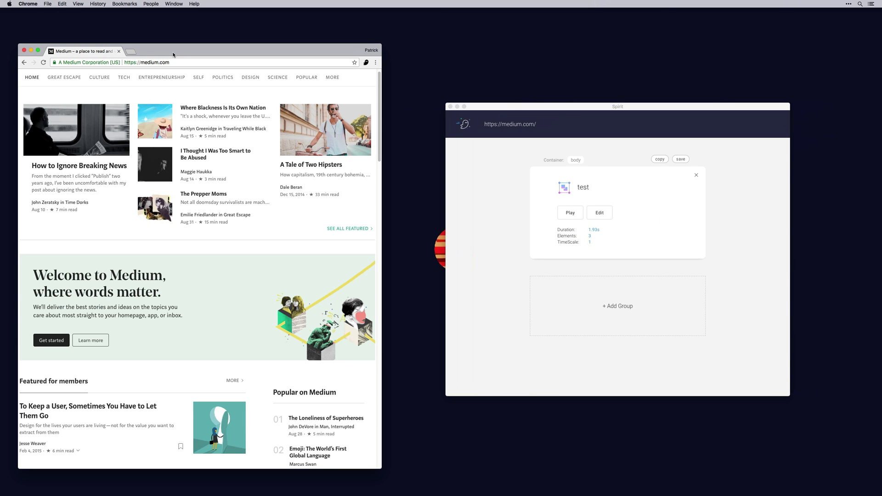
pyautogui.click(178, 65)
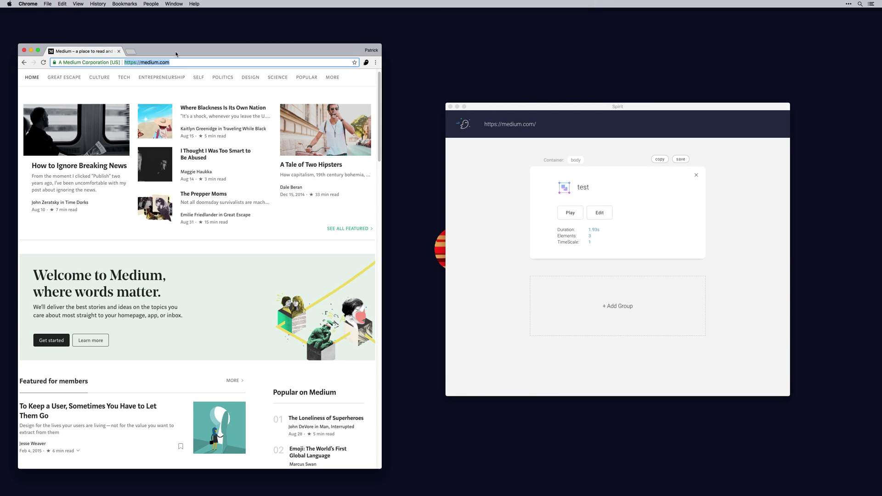
pyautogui.write('google.com')
pyautogui.press('Return')
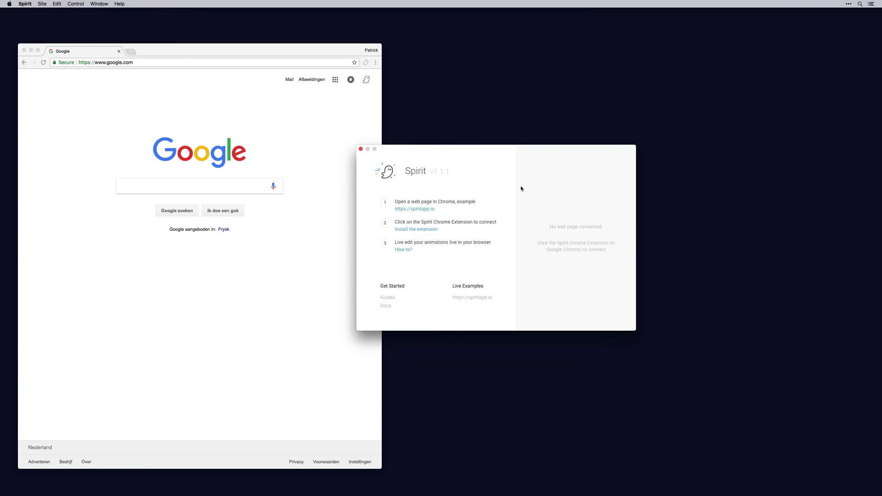
pyautogui.click(179, 68)
pyautogui.click(24, 62)
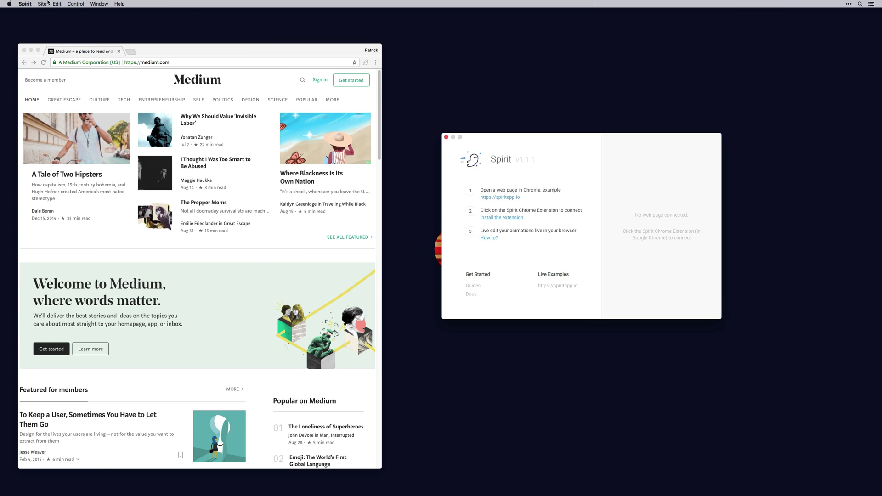
pyautogui.click(367, 61)
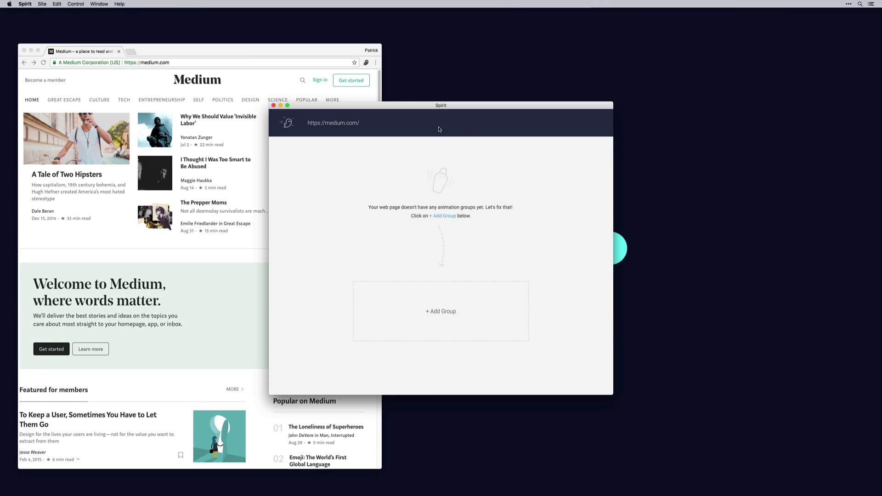
# Step: Import test.json via Site > Import and play the restored 'test' group twice
pyautogui.moveTo(402, 107); pyautogui.dragTo(541, 106)
pyautogui.click(42, 3)
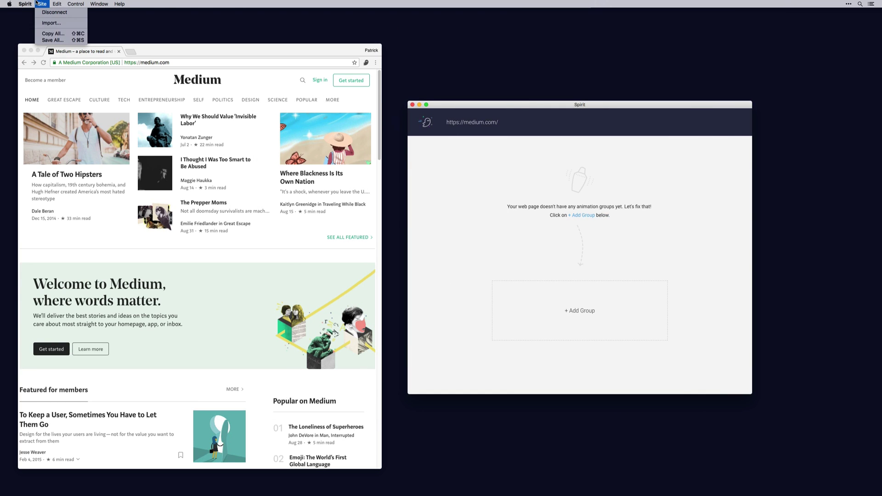
pyautogui.click(51, 23)
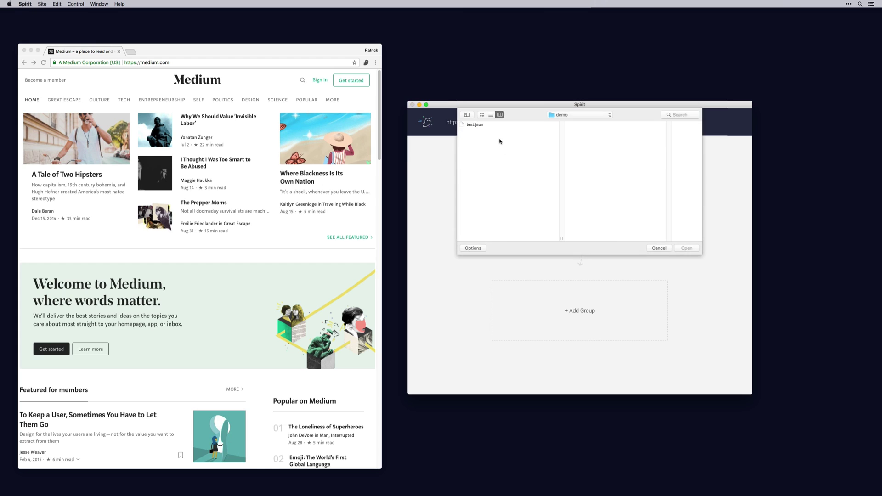
pyautogui.click(474, 125)
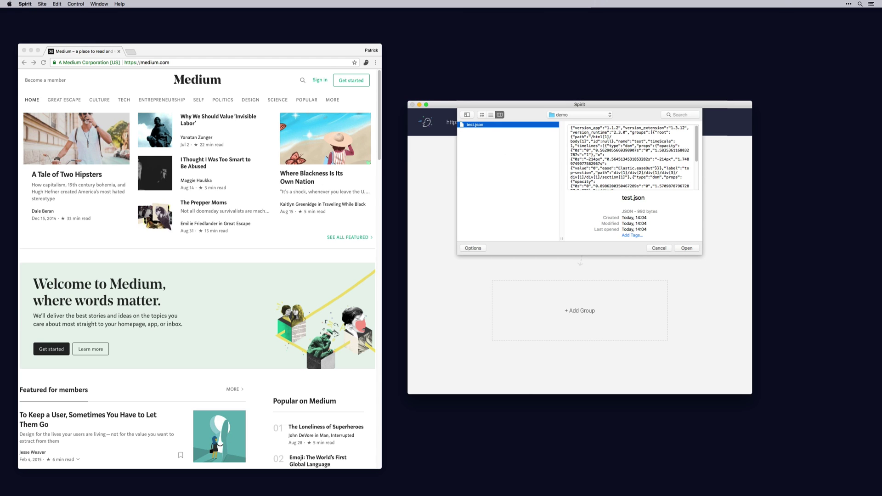
pyautogui.click(684, 248)
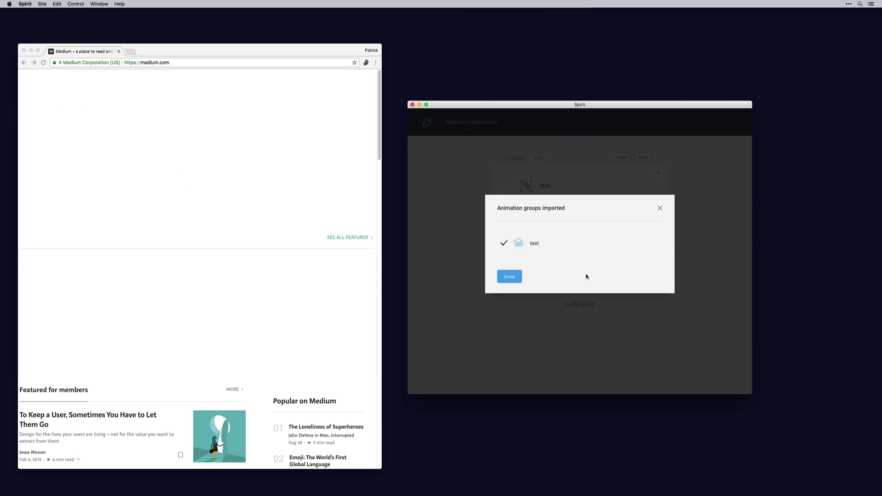
pyautogui.click(506, 276)
pyautogui.click(533, 211)
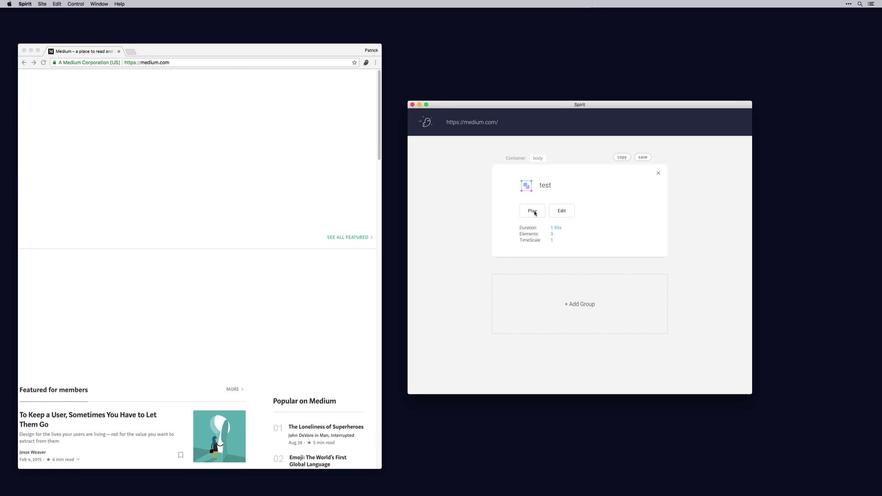
pyautogui.click(526, 212)
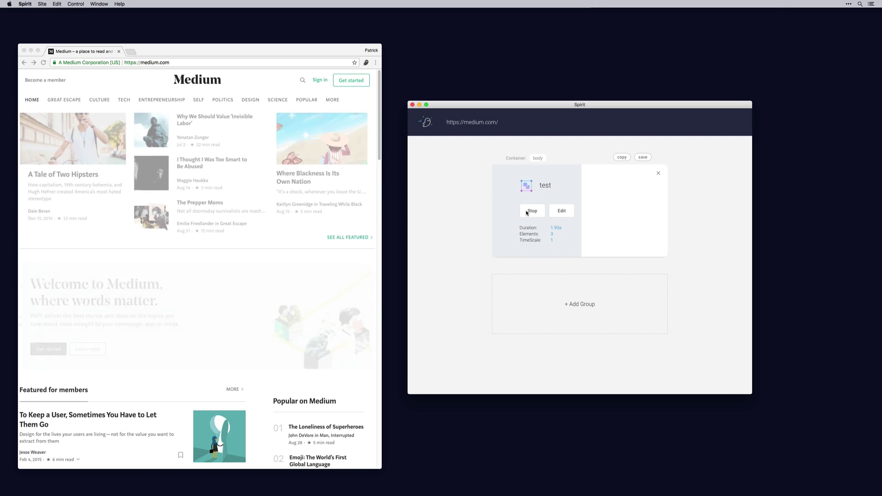